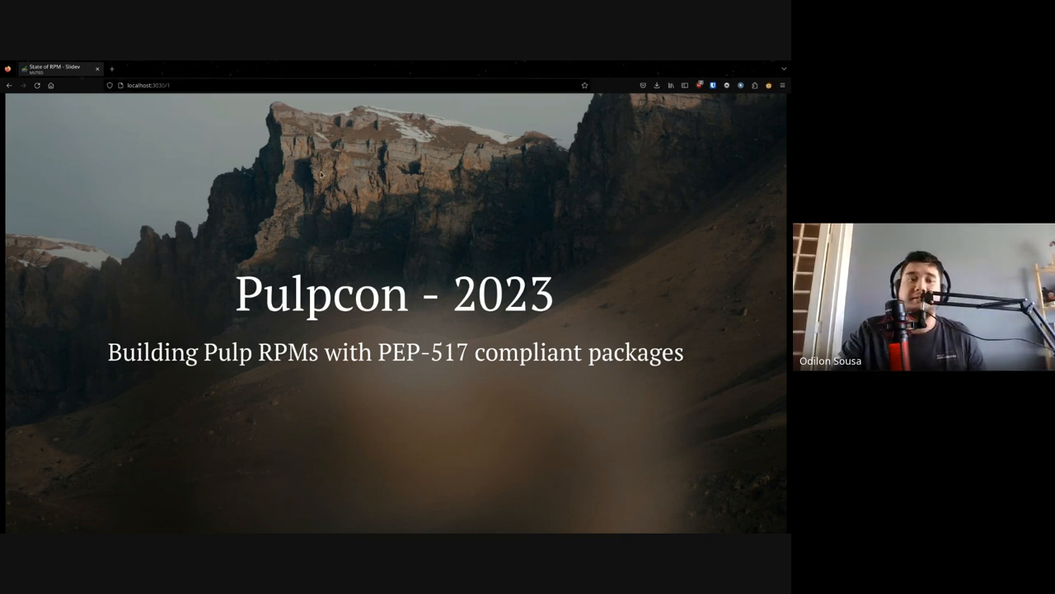
# Step: Advance through the whoami slide to the State of RPM's slide
pyautogui.press('Right')
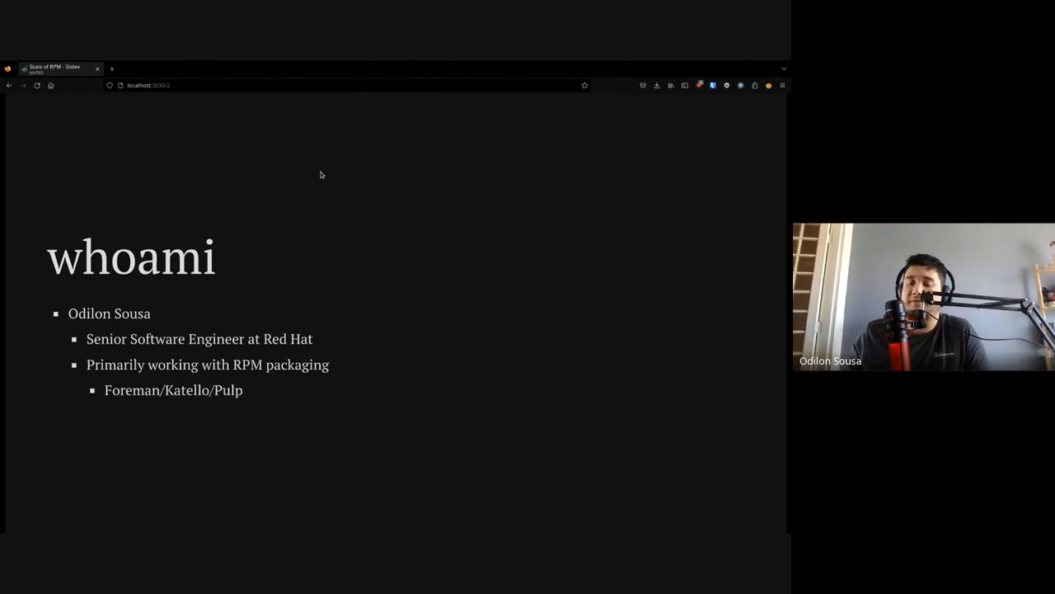
pyautogui.press('Right')
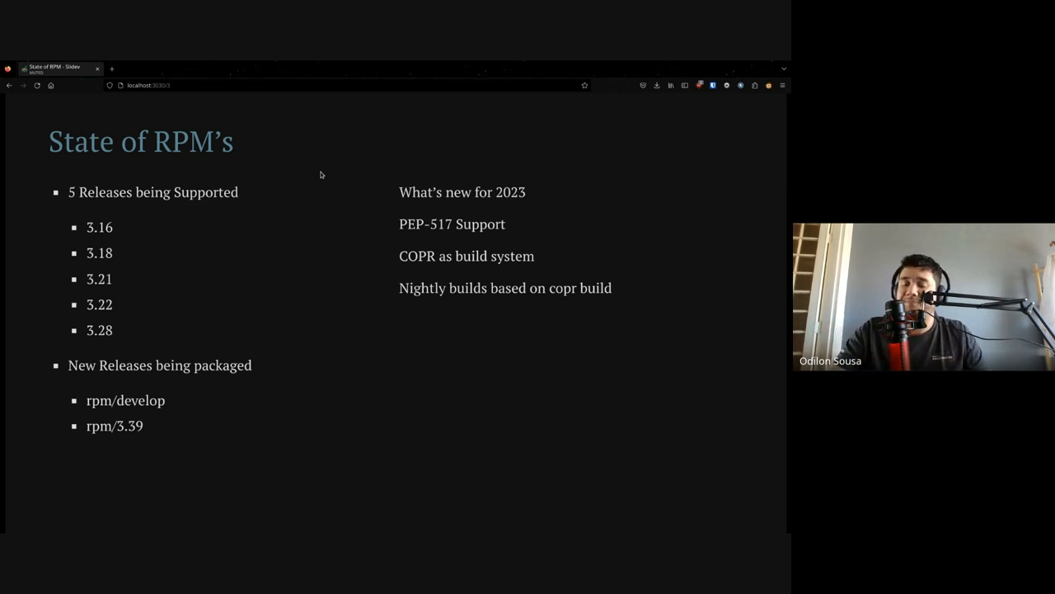
# Step: Advance to the RPM packaging timeline slide comparing before and after 3.28
pyautogui.press('Right')
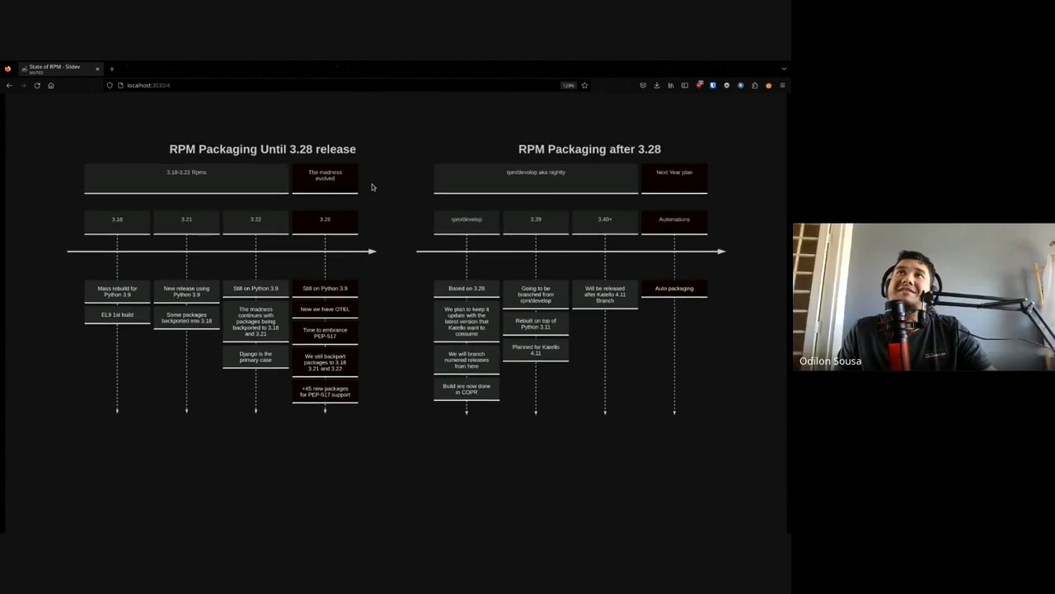
# Step: Zoom the page out so the whole timeline slide fits in view
pyautogui.hotkey('ctrl', '-')
pyautogui.hotkey('ctrl', '-')
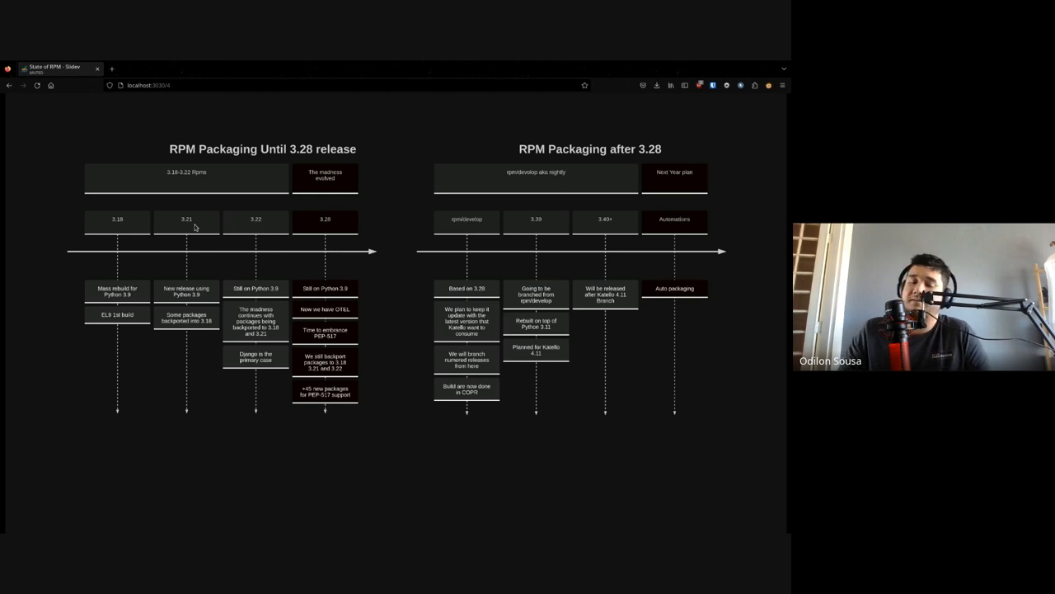
# Step: Show the 'Why support PEP-517' slide and briefly highlight the printf command in its code
pyautogui.press('Right')
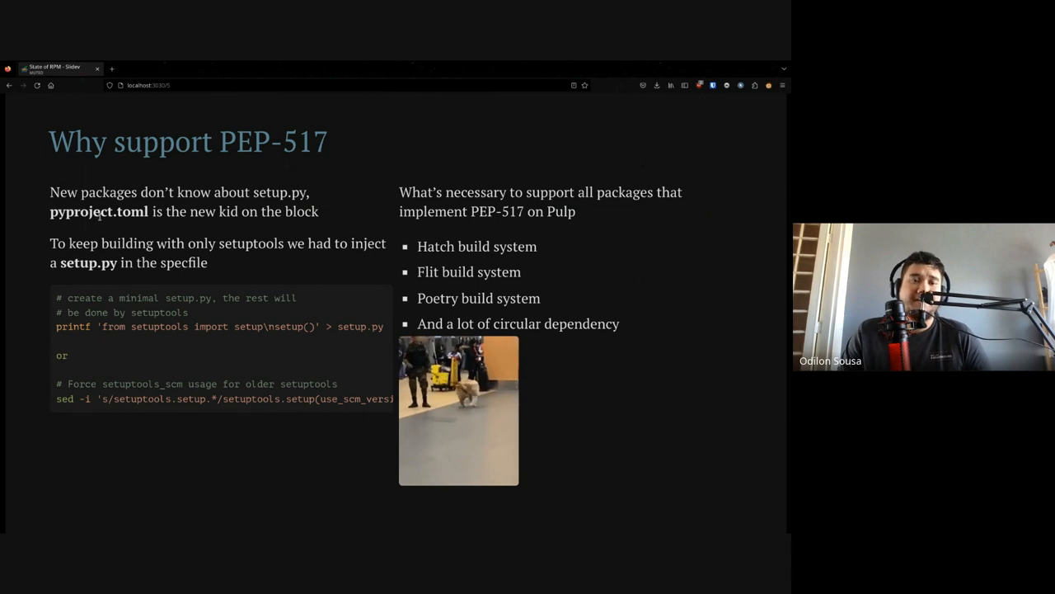
pyautogui.moveTo(221, 347)
pyautogui.moveTo(55, 327); pyautogui.dragTo(91, 326)
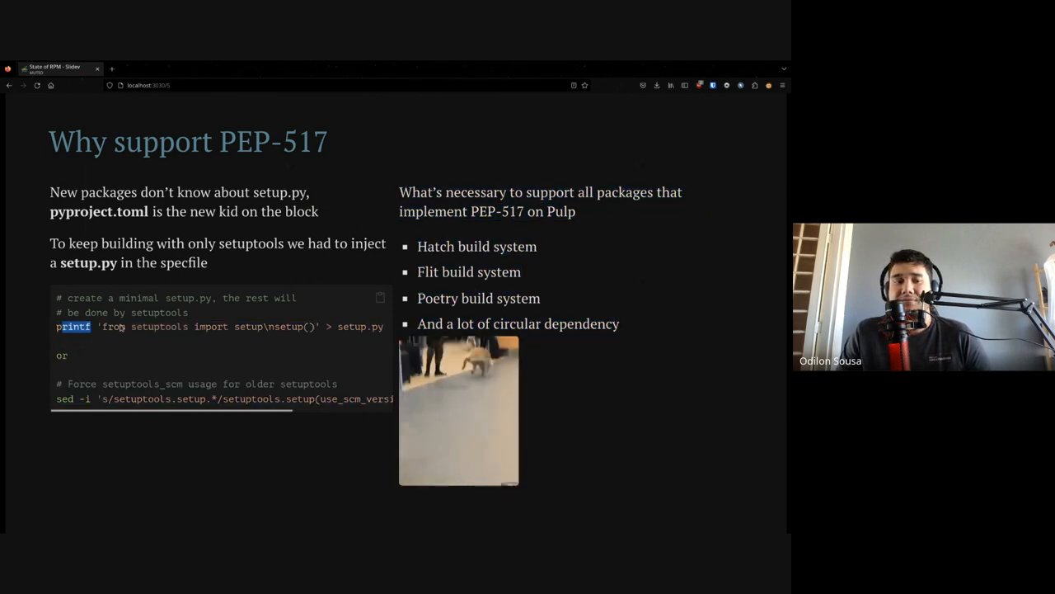
pyautogui.click(187, 328)
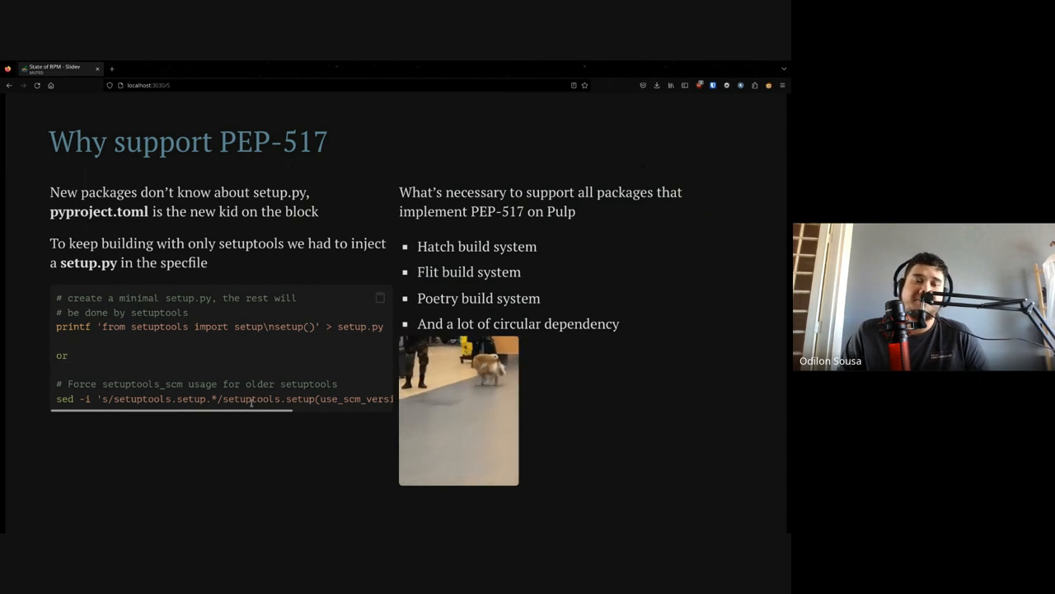
pyautogui.moveTo(262, 410)
pyautogui.mouseDown()
pyautogui.moveTo(290, 404)
pyautogui.moveTo(206, 404)
pyautogui.mouseUp()
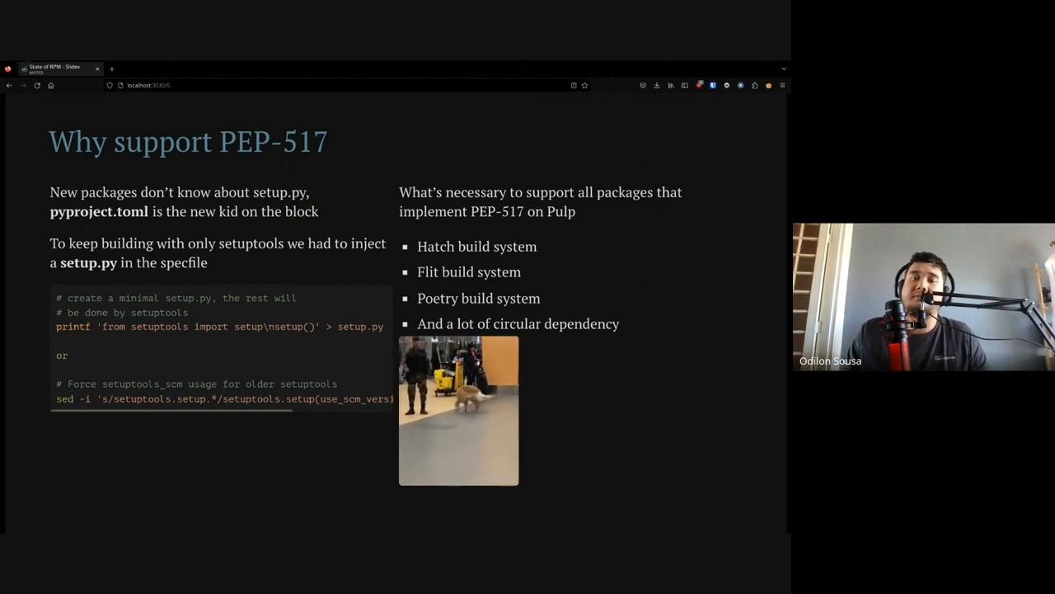
# Step: Show the 'How we built the support?' slide and reveal the 'One last ride.' video clip
pyautogui.press('Right')
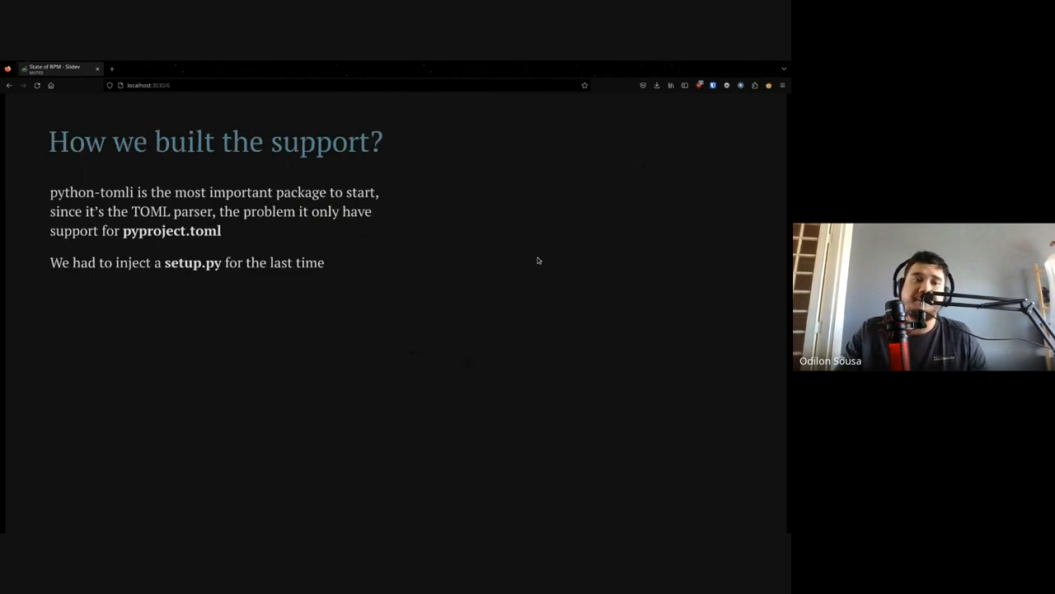
pyautogui.press('Right')
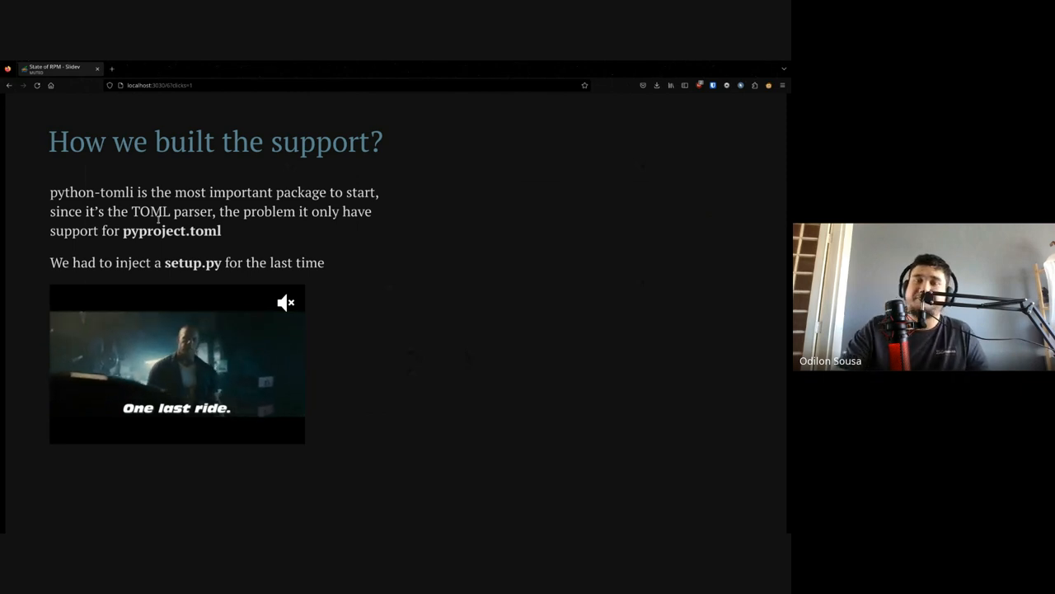
# Step: Reveal the bullet list on pipdeptree/pipgrip, 45+ new packages and pyproject-rpm-macros
pyautogui.press('Right')
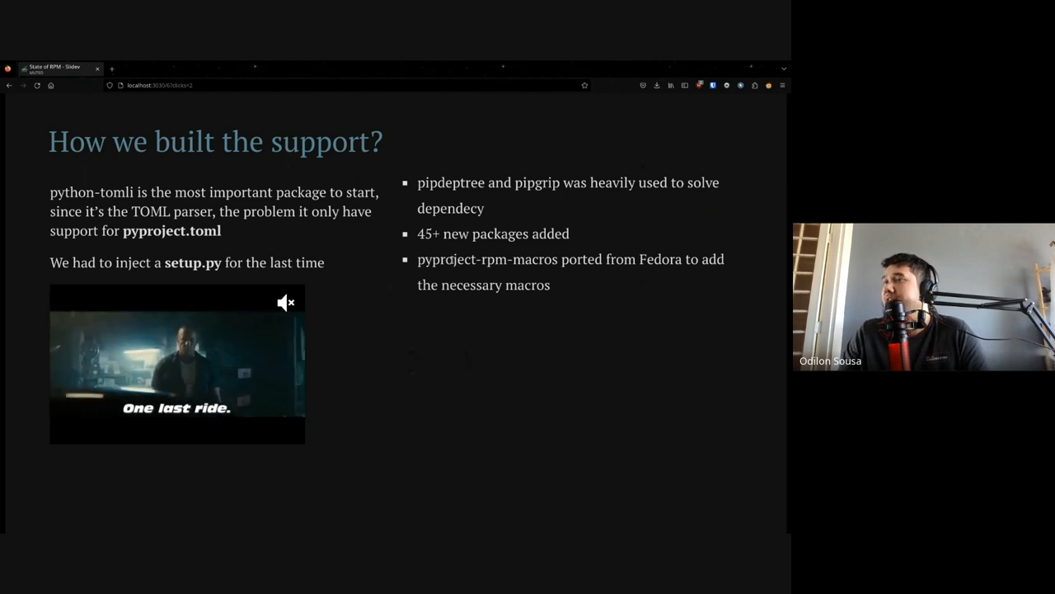
# Step: Show the setup.py packaging structure, reveal the PEP-517 column, then reach 'RPM Develop aka nightly'
pyautogui.press('Right')
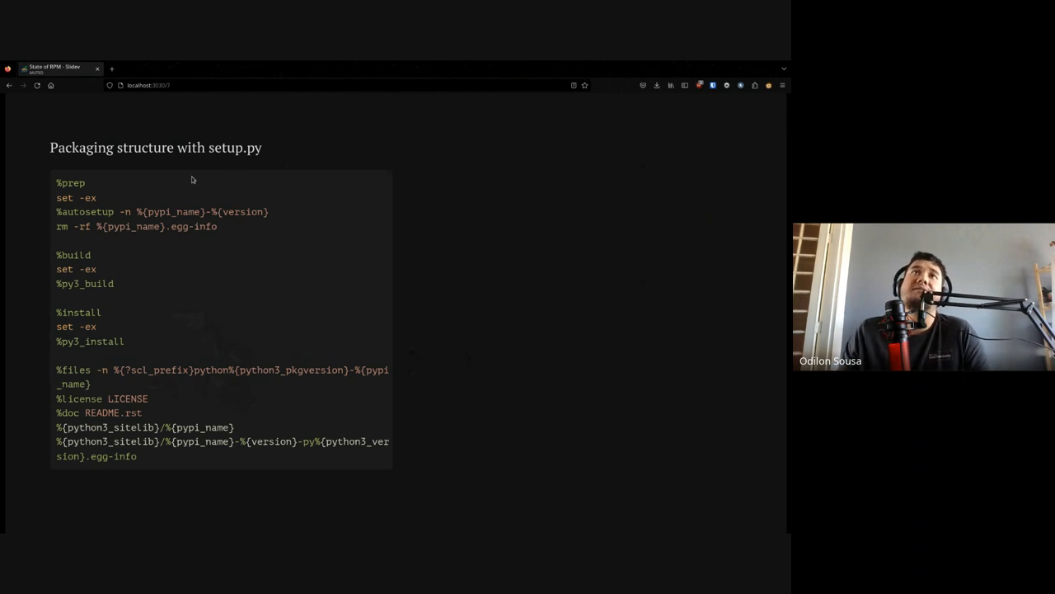
pyautogui.moveTo(221, 319)
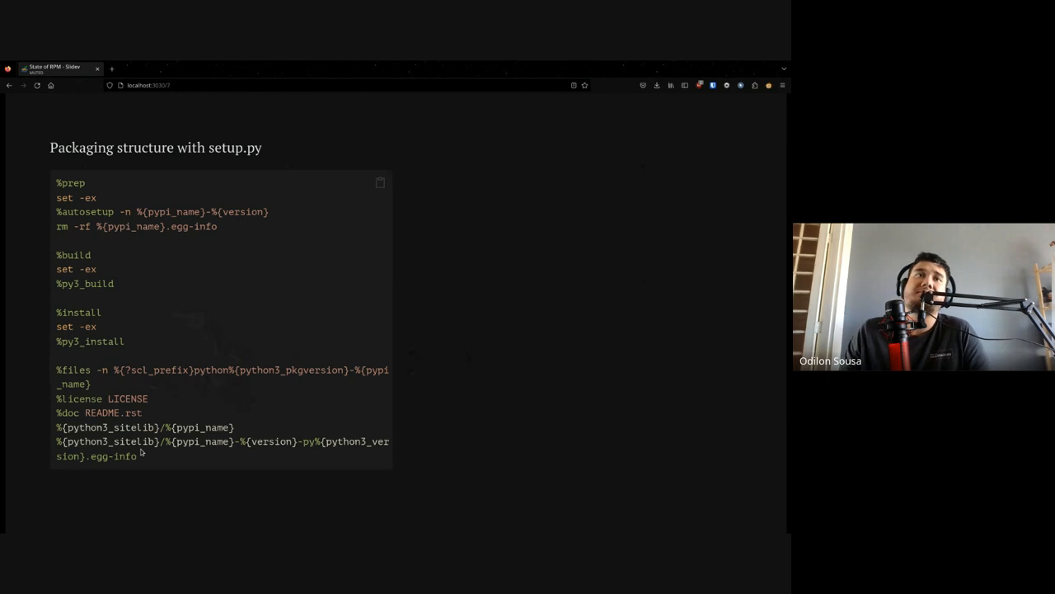
pyautogui.press('Right')
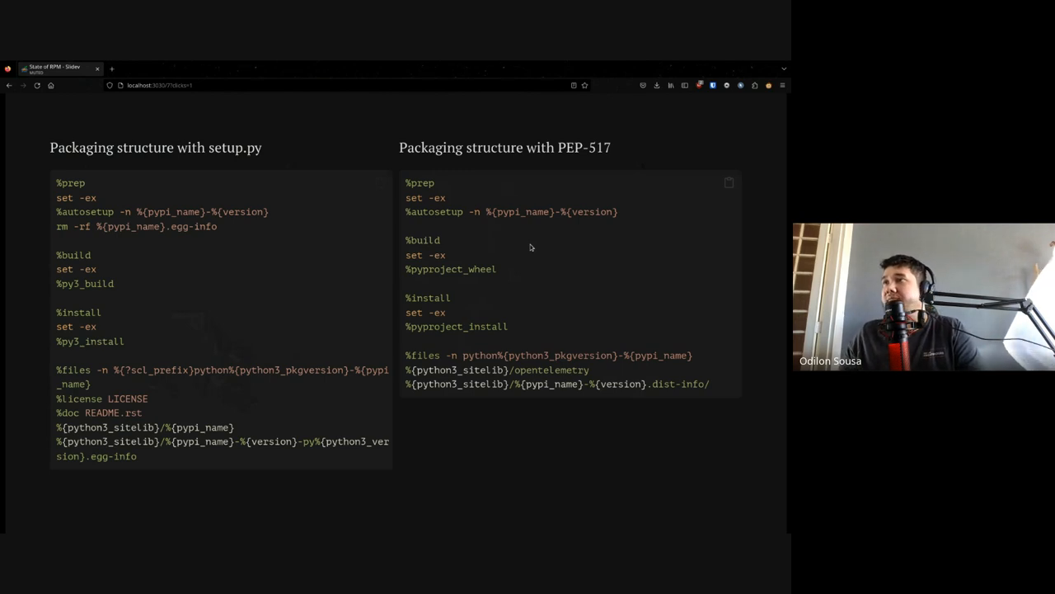
pyautogui.press('Right')
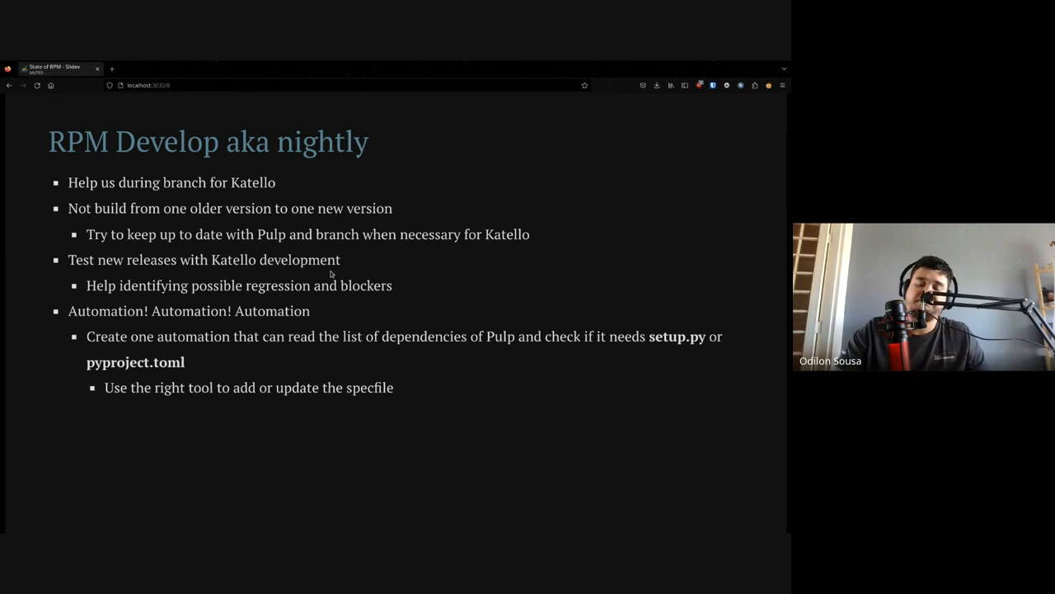
# Step: Advance to the 'Building packages with COPR' slide
pyautogui.press('Right')
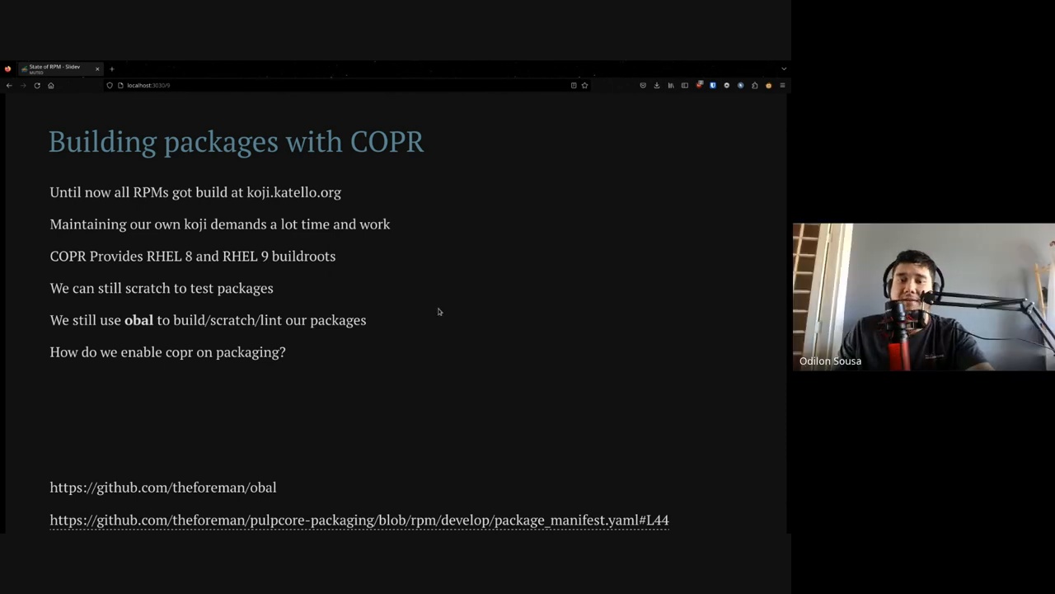
# Step: In a new tab, go to the pulpcore-3.28-staging Copr suggestion for 'copr'
pyautogui.hotkey('ctrl', 't')
pyautogui.write('ci')
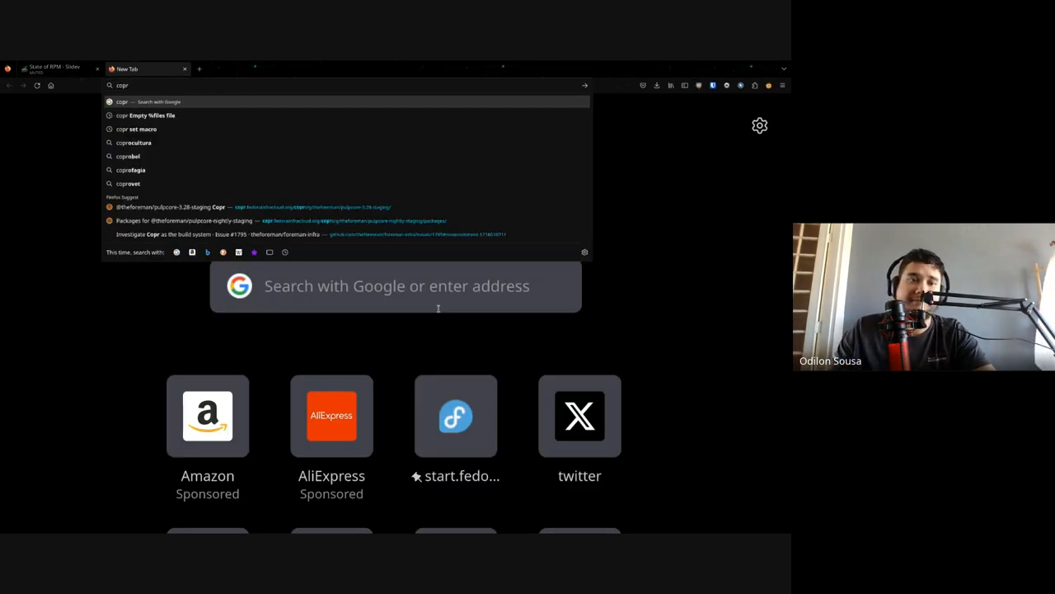
pyautogui.click(249, 207)
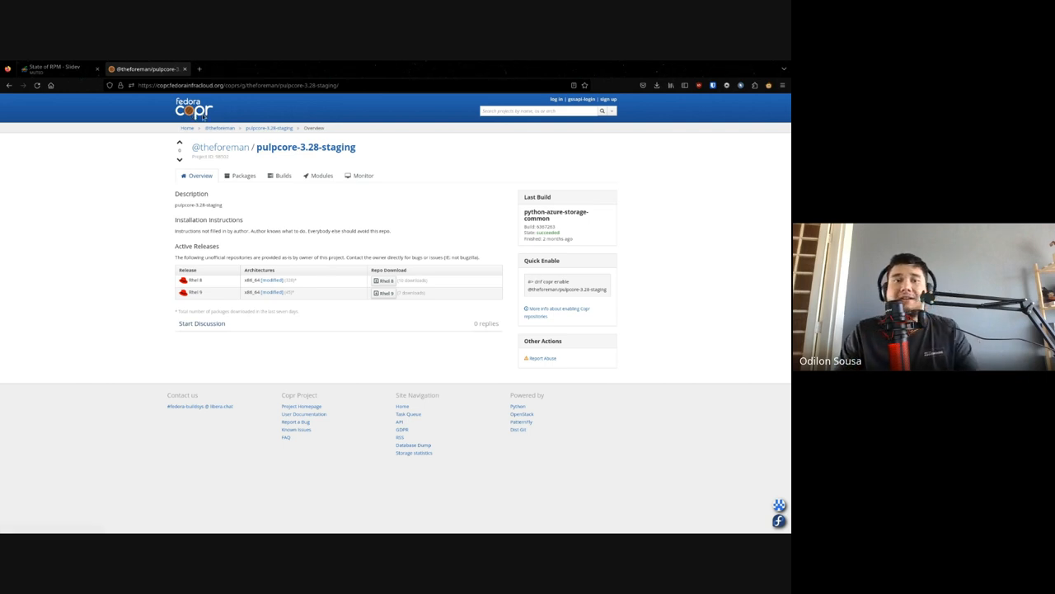
# Step: Navigate to the Fedora Copr home page via the breadcrumb link
pyautogui.click(220, 147)
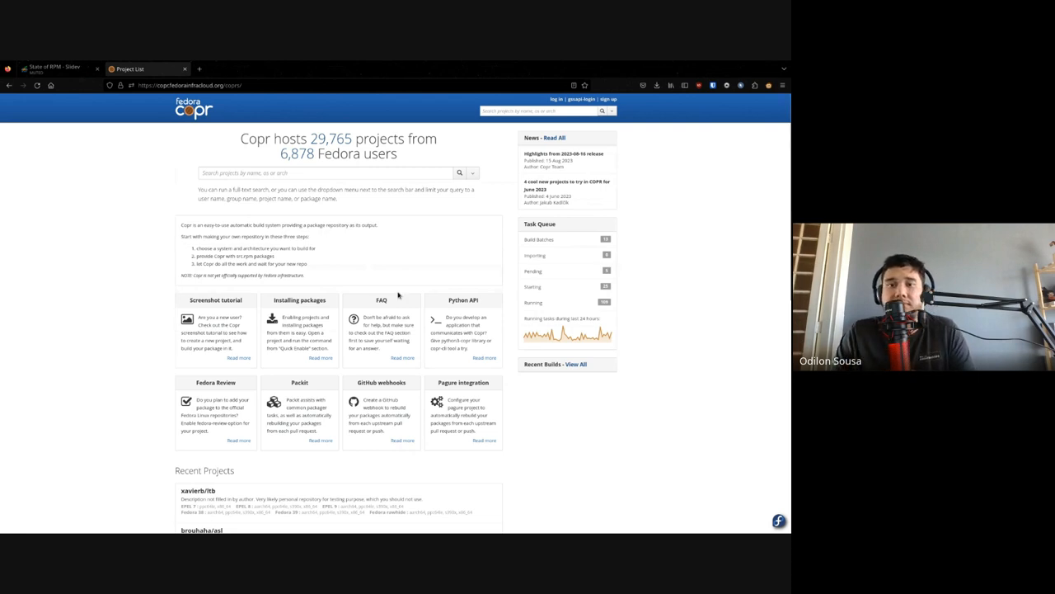
# Step: Go back to the pulpcore-3.28-staging project overview and zoom the page to 150%
pyautogui.click(10, 86)
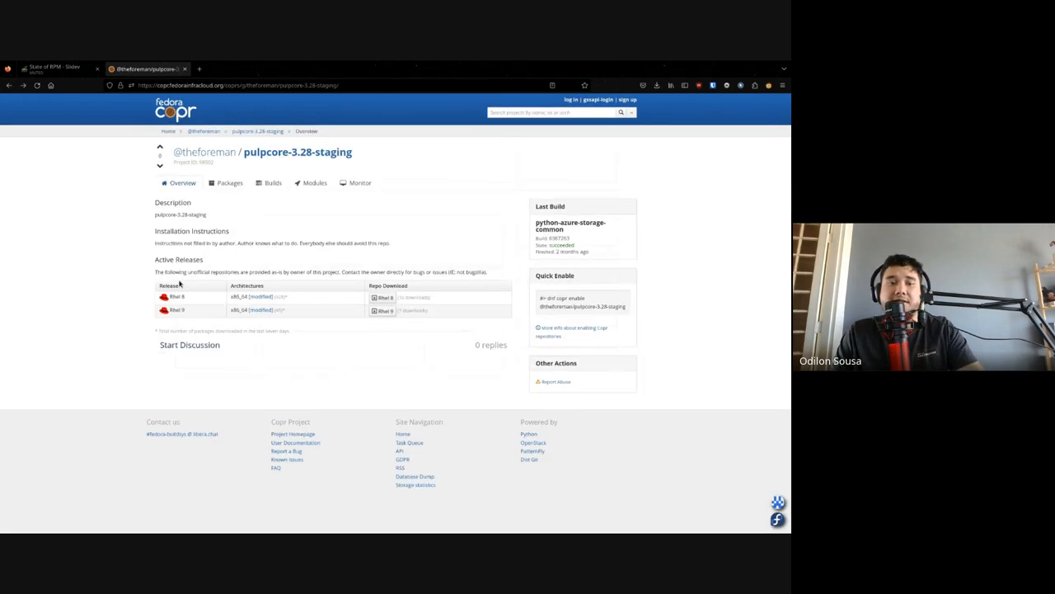
pyautogui.hotkey('ctrl', '+')
pyautogui.hotkey('ctrl', '+')
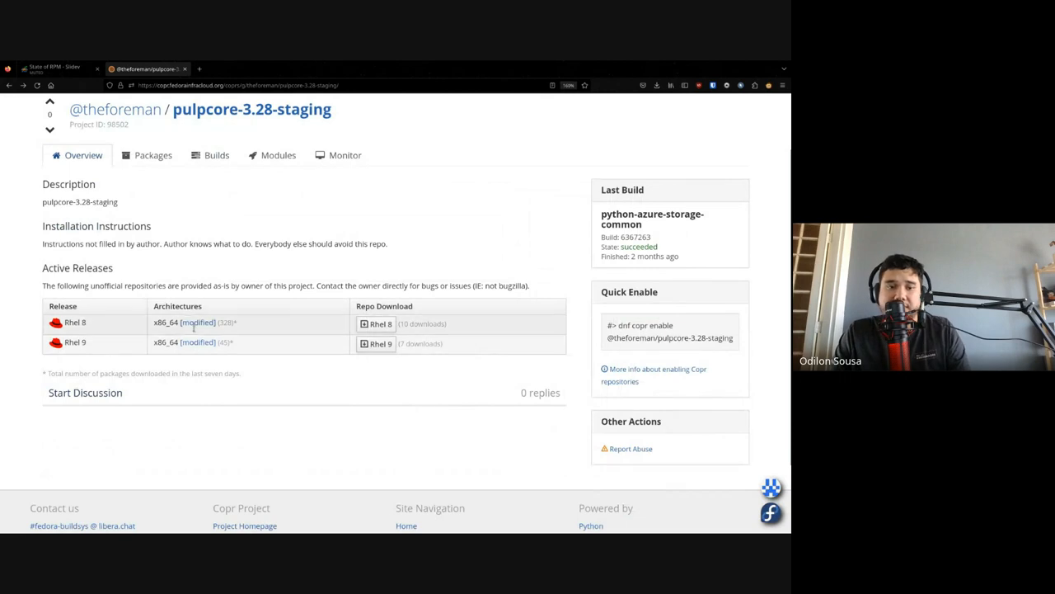
pyautogui.scroll(2, 281, 346)
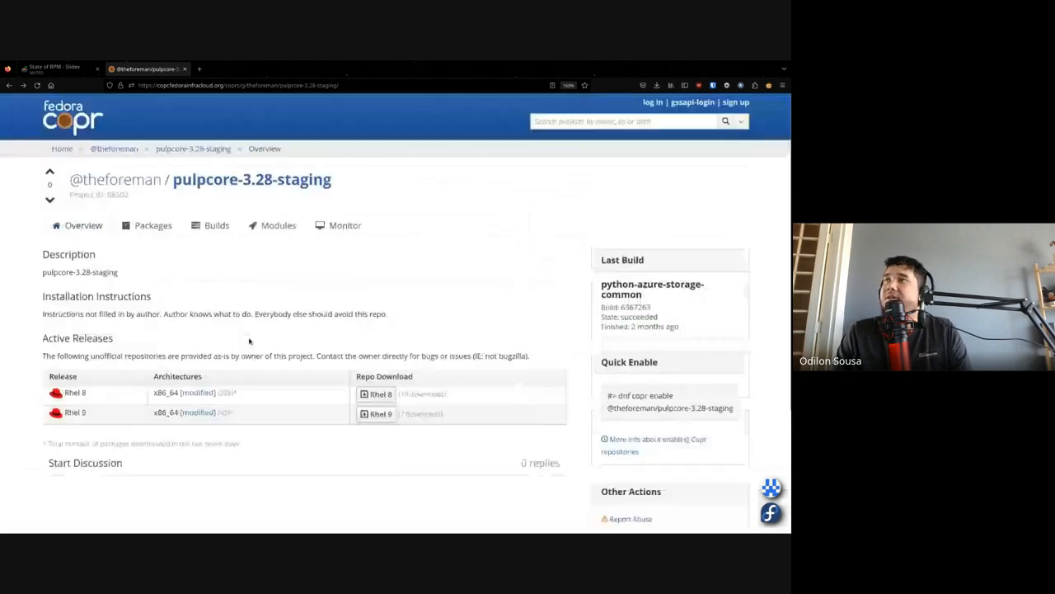
pyautogui.scroll(-3, 250, 337)
pyautogui.scroll(1, 251, 337)
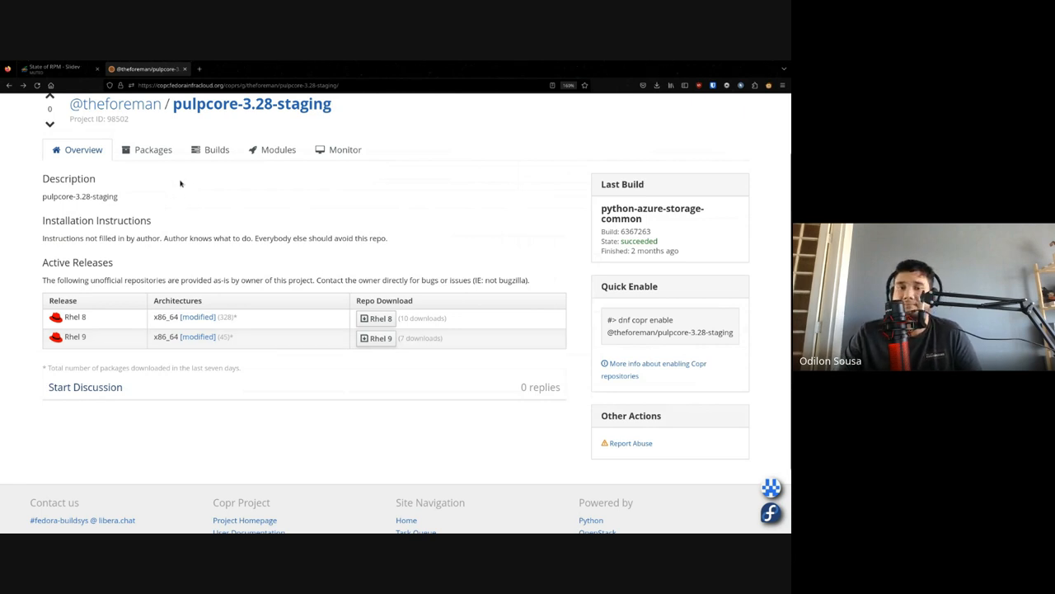
# Step: From the project's Builds list, bring up python-azure-core build 6367258 in its own tab
pyautogui.click(210, 150)
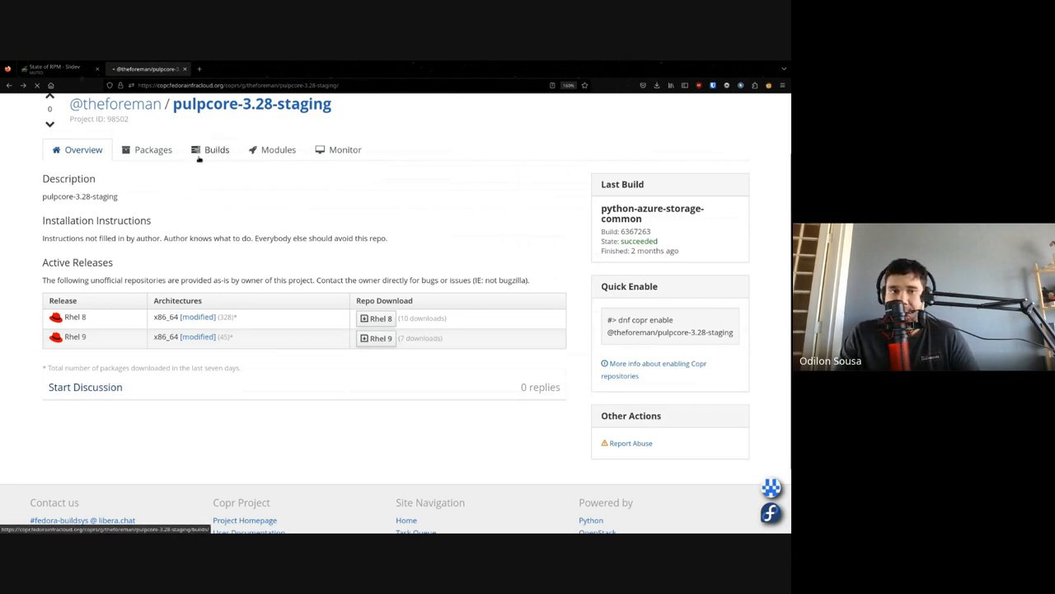
pyautogui.scroll(-10, 209, 193)
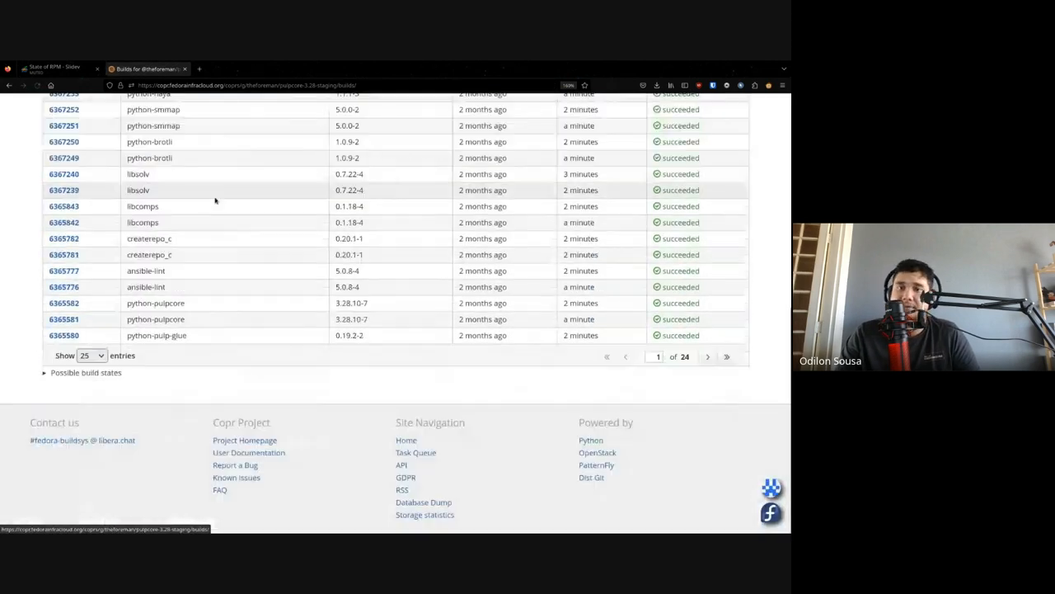
pyautogui.scroll(10, 215, 197)
pyautogui.scroll(-10, 222, 200)
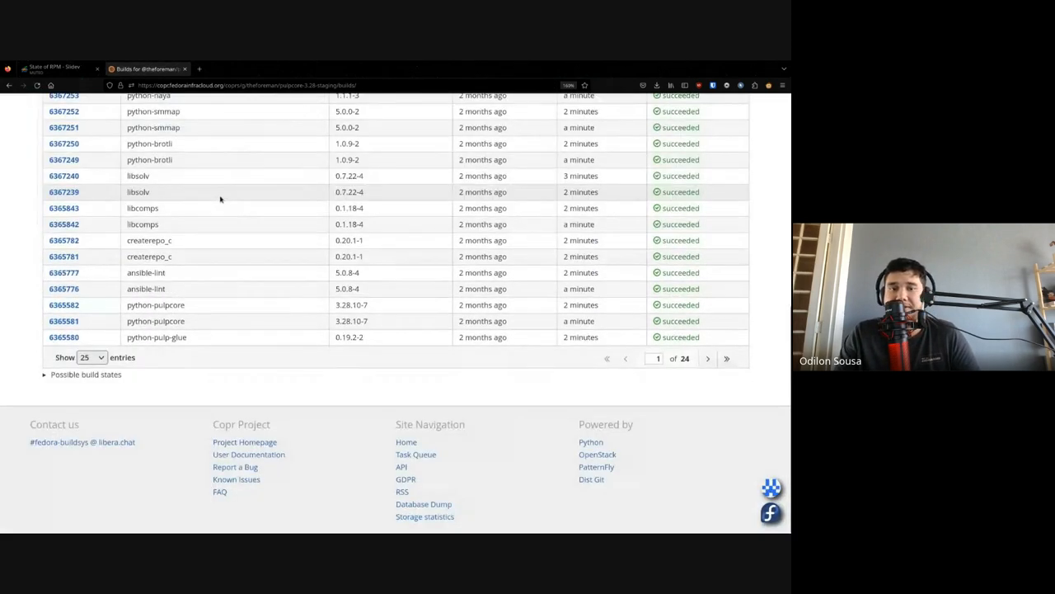
pyautogui.scroll(10, 222, 200)
pyautogui.scroll(-3, 208, 198)
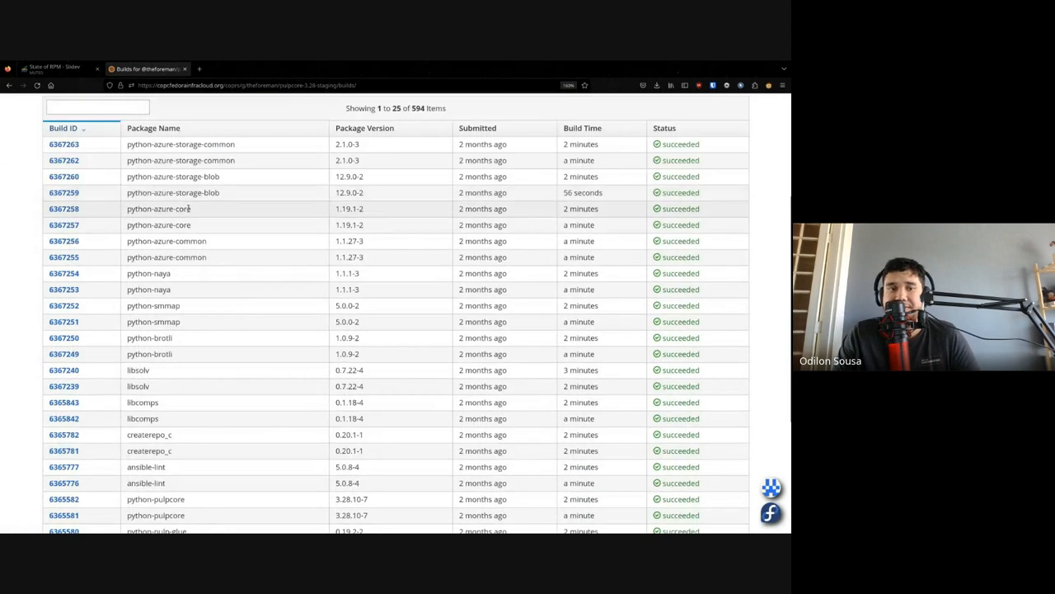
pyautogui.middleClick(64, 209)
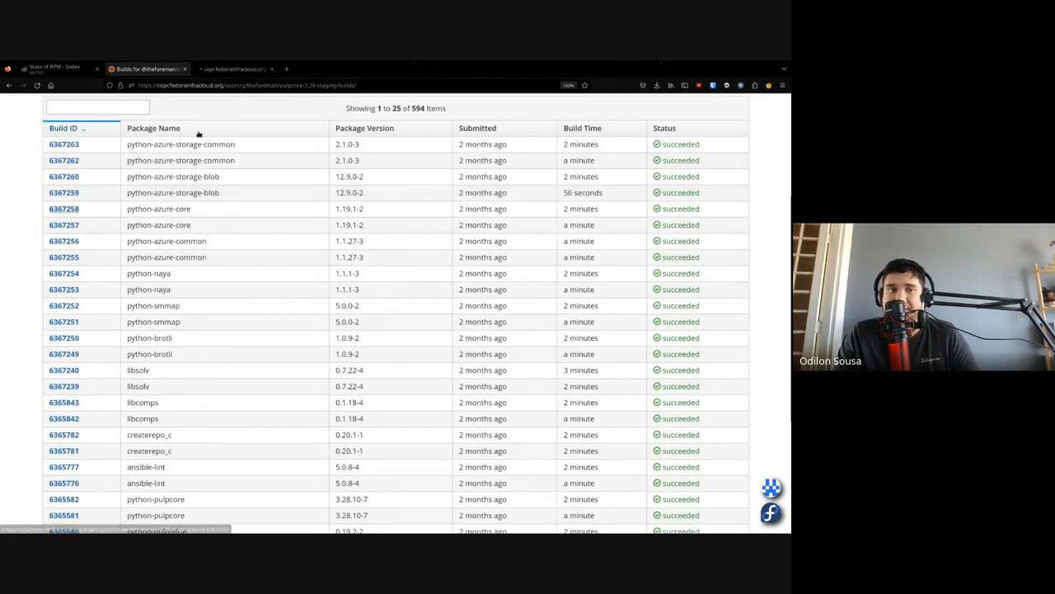
pyautogui.click(235, 68)
pyautogui.scroll(-5, 255, 236)
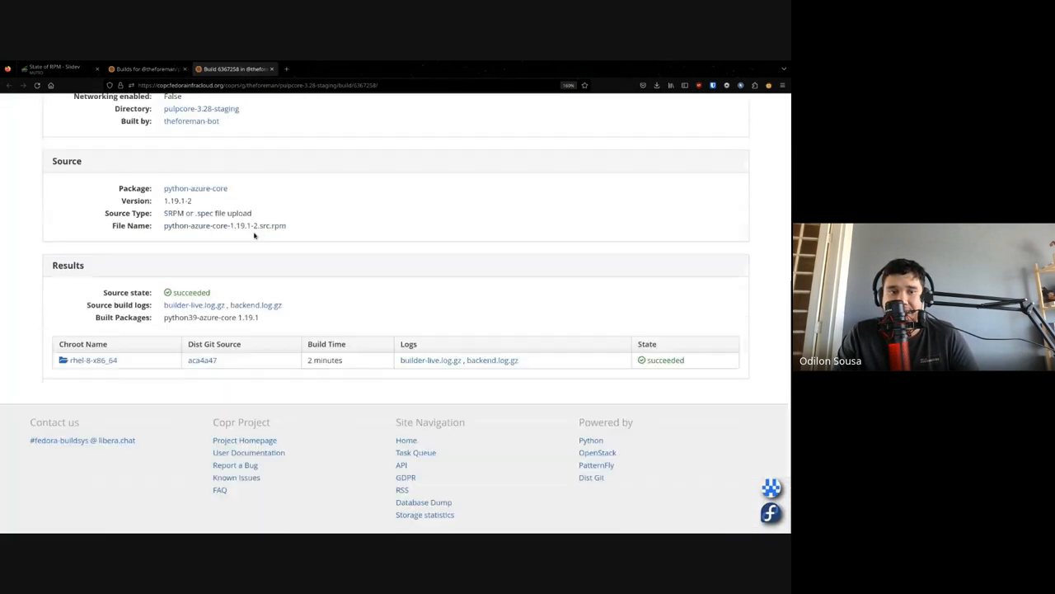
pyautogui.scroll(5, 206, 305)
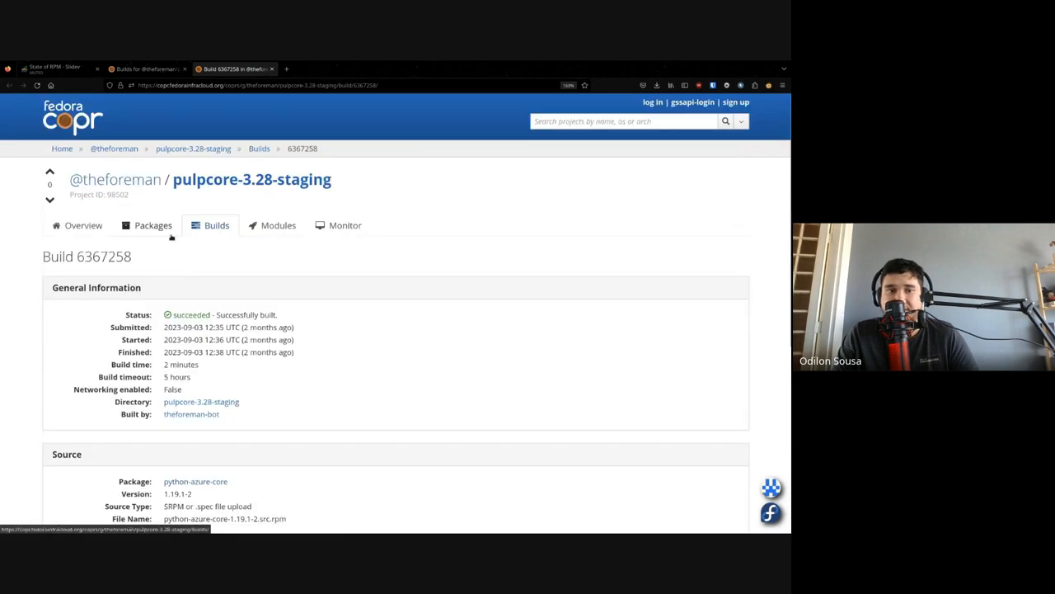
pyautogui.scroll(-5, 247, 239)
pyautogui.scroll(-5, 274, 231)
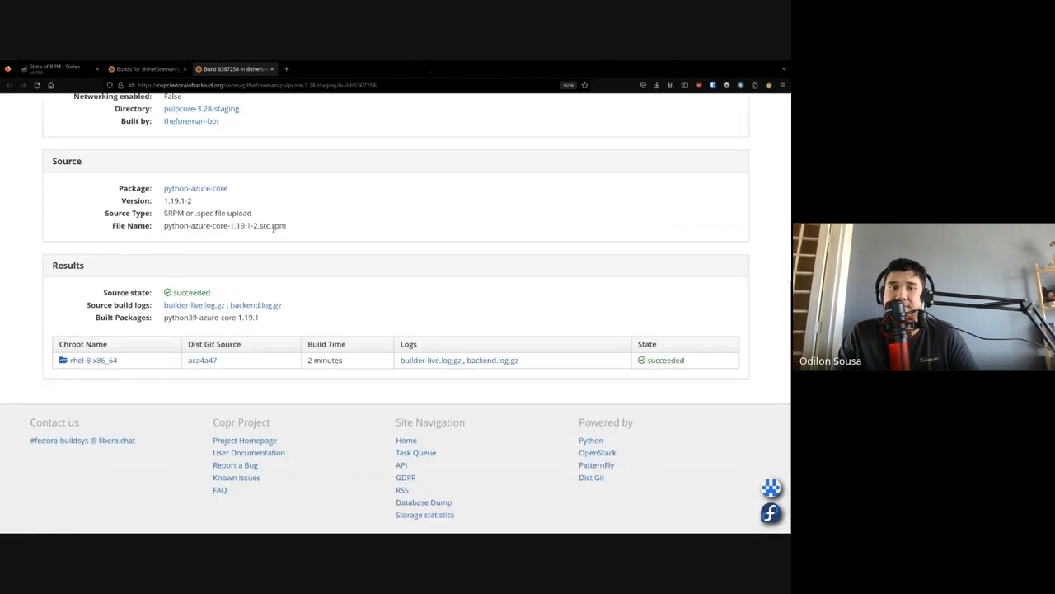
pyautogui.scroll(3, 275, 230)
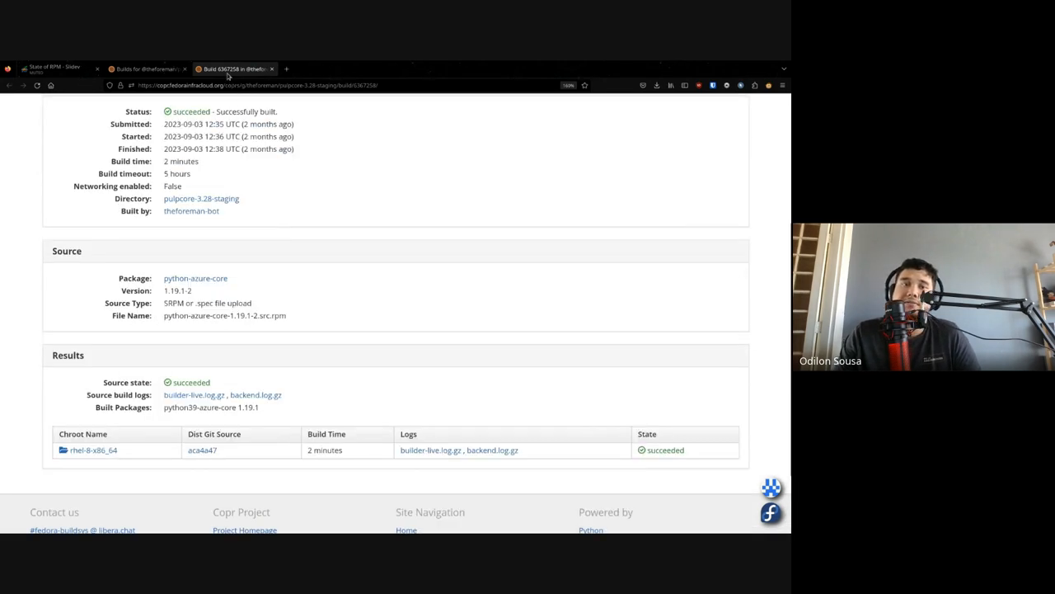
# Step: Close the build 6367258 tab and return to the State of RPM slides
pyautogui.middleClick(227, 69)
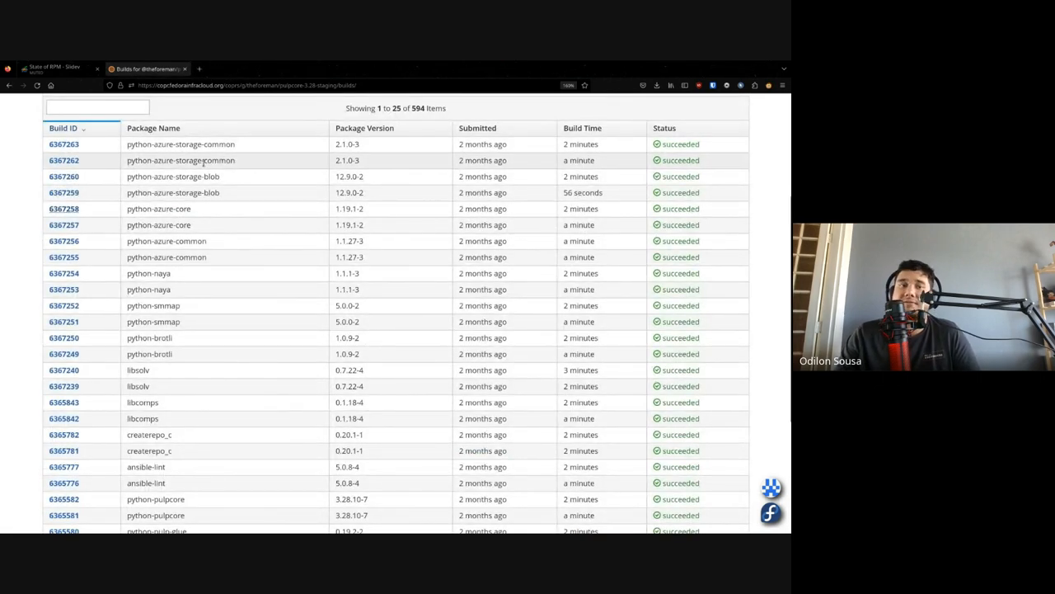
pyautogui.click(54, 69)
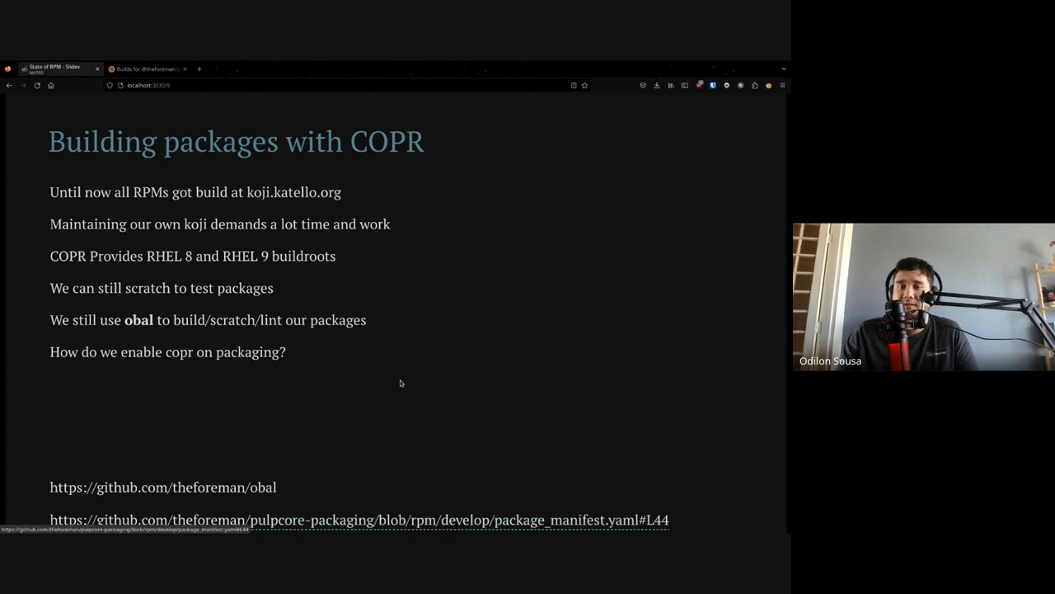
# Step: Advance one slide then return so the copr_projects YAML block shows on the COPR slide
pyautogui.press('Right')
pyautogui.press('Left')
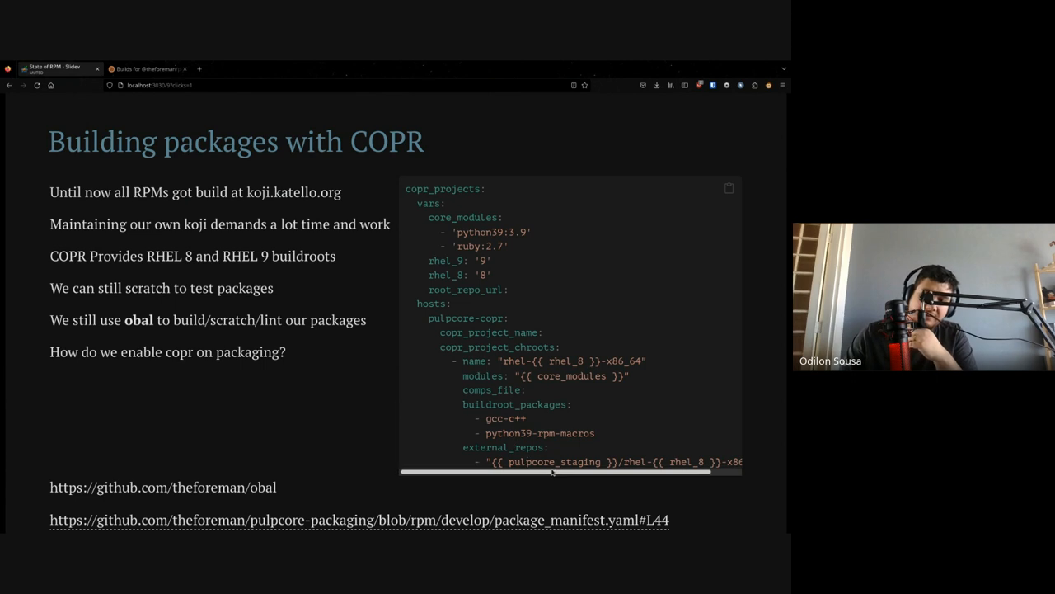
pyautogui.moveTo(557, 473); pyautogui.dragTo(587, 467)
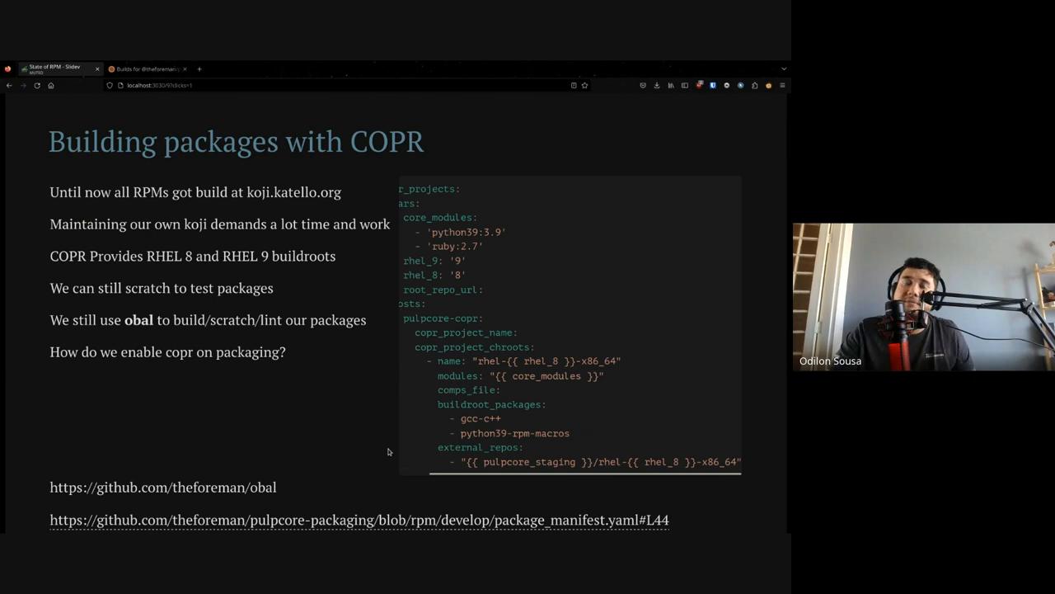
# Step: Advance from the Building packages with COPR slide to the Questions? slide
pyautogui.press('Right')
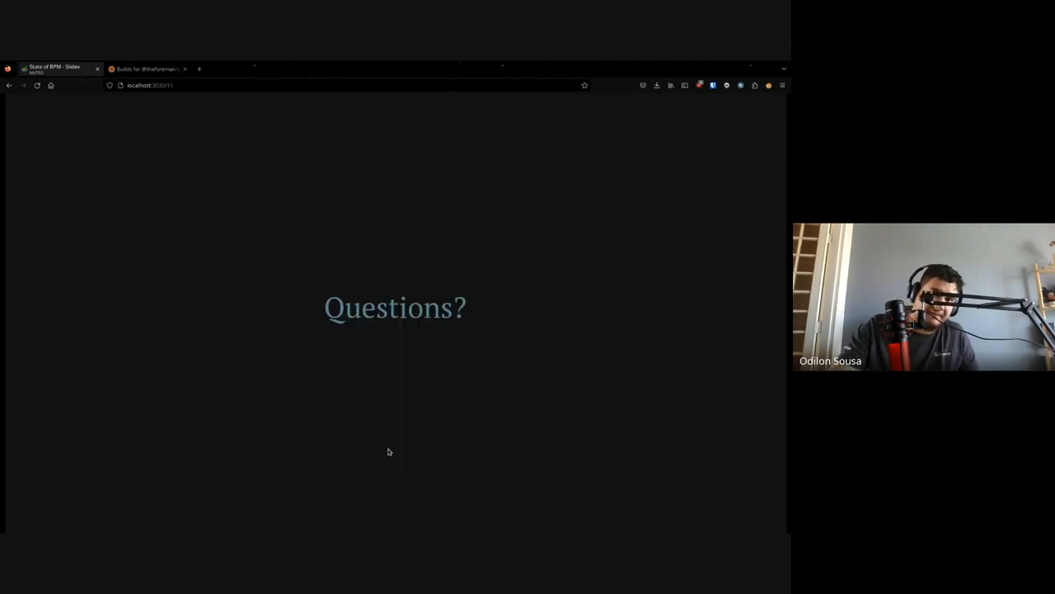
# Step: Go back to the Pulpcore Nightly slide and open the pulpcore-nightly-staging-scratch Copr link in a background tab
pyautogui.press('Left')
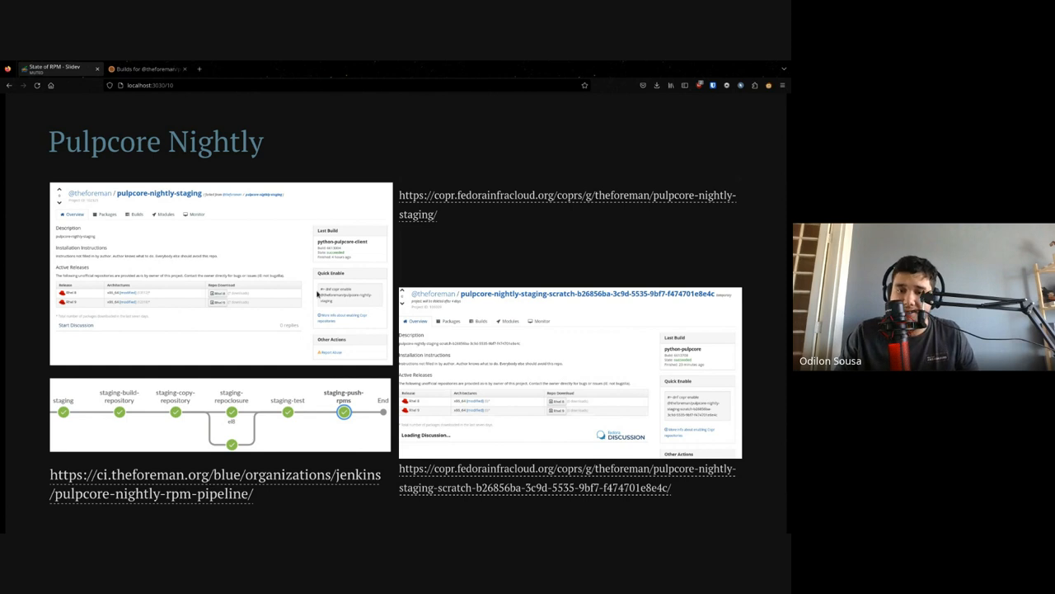
pyautogui.middleClick(507, 493)
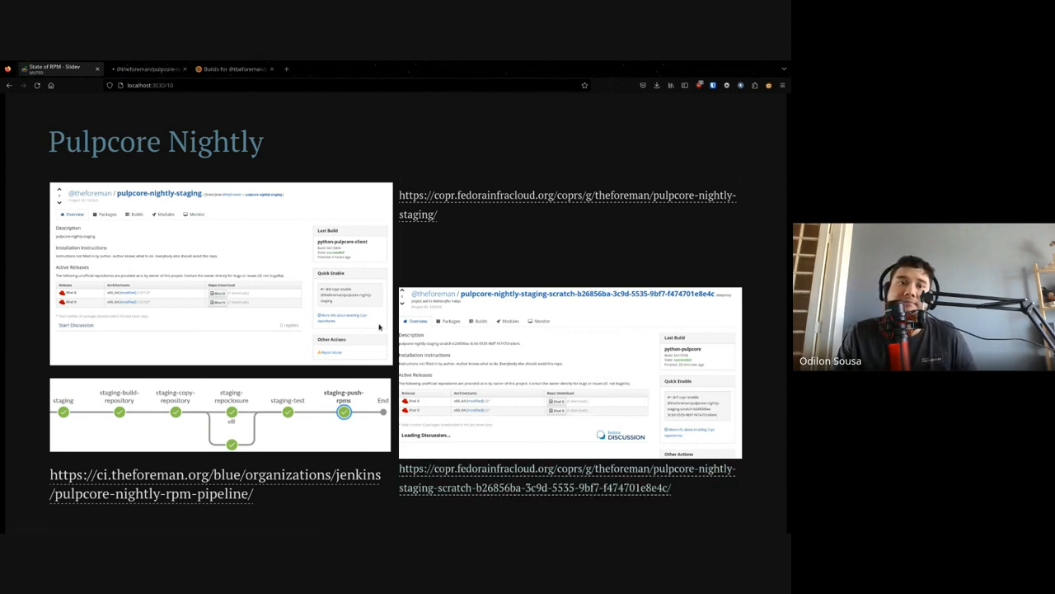
# Step: In the scratch Copr project, show its Packages list with python-pulpcore succeeded, moving between overview and packages
pyautogui.click(149, 68)
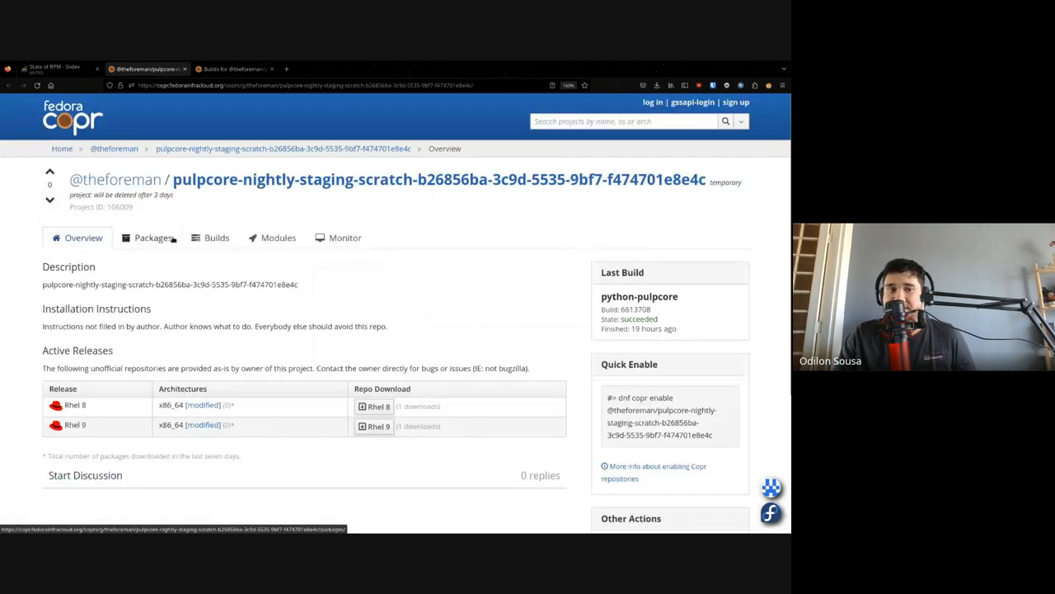
pyautogui.click(153, 237)
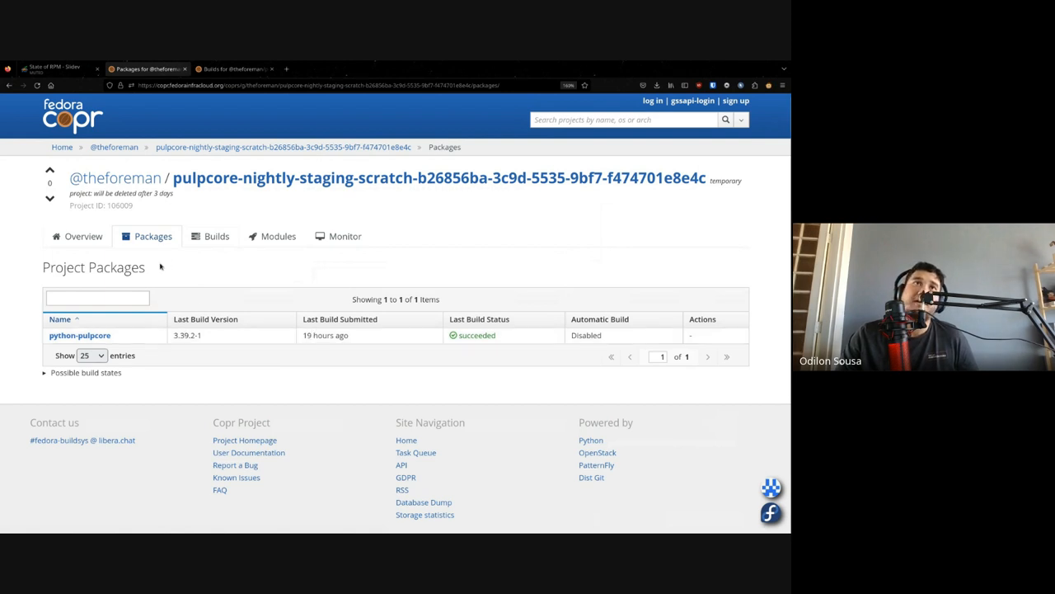
pyautogui.click(105, 244)
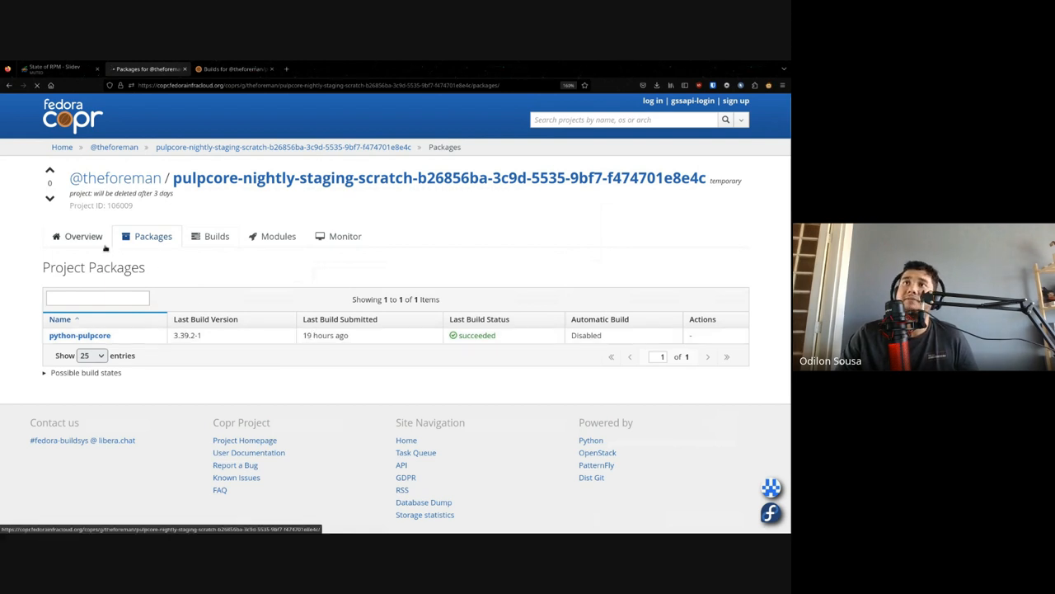
pyautogui.click(83, 236)
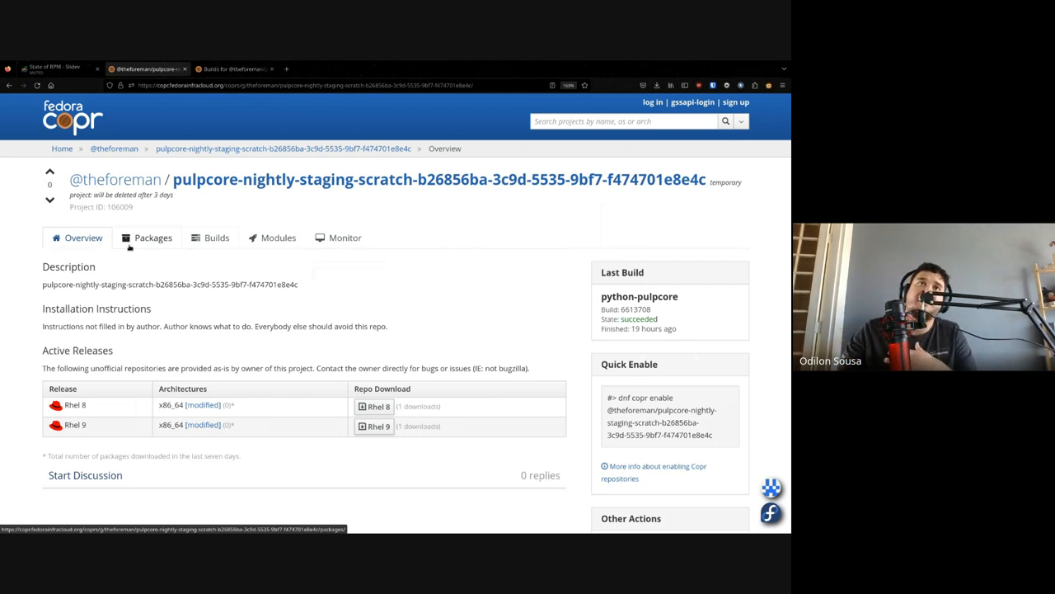
pyautogui.click(150, 248)
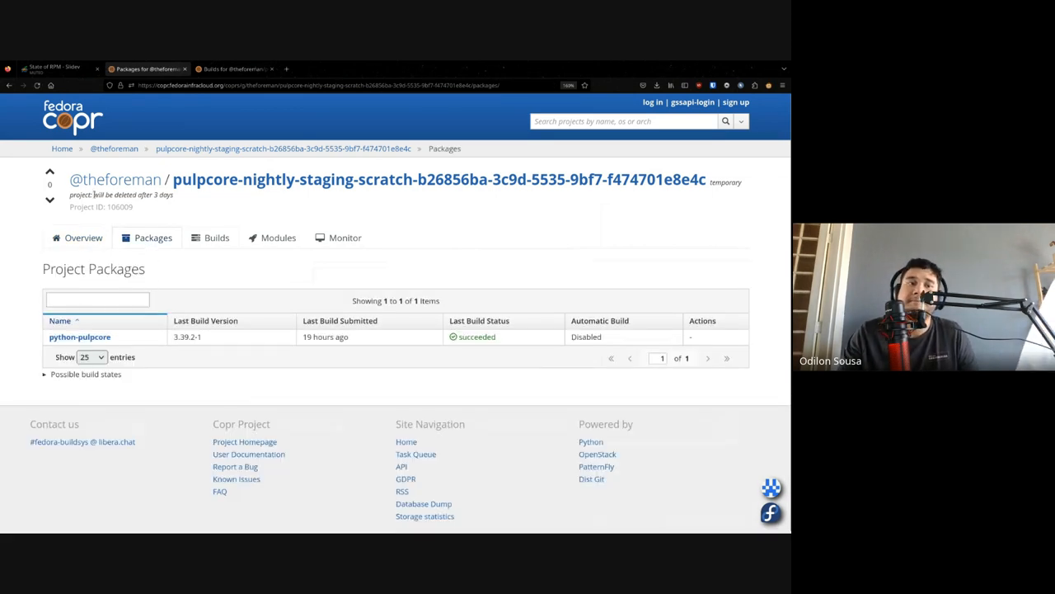
pyautogui.click(57, 69)
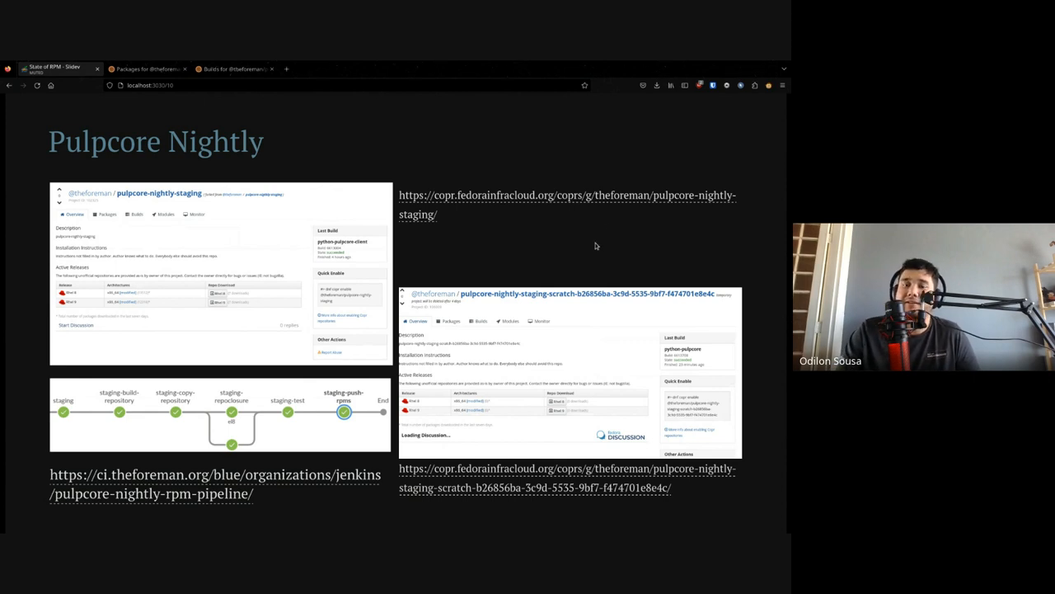
# Step: Advance to slide 11, the closing Questions? slide
pyautogui.press('Right')
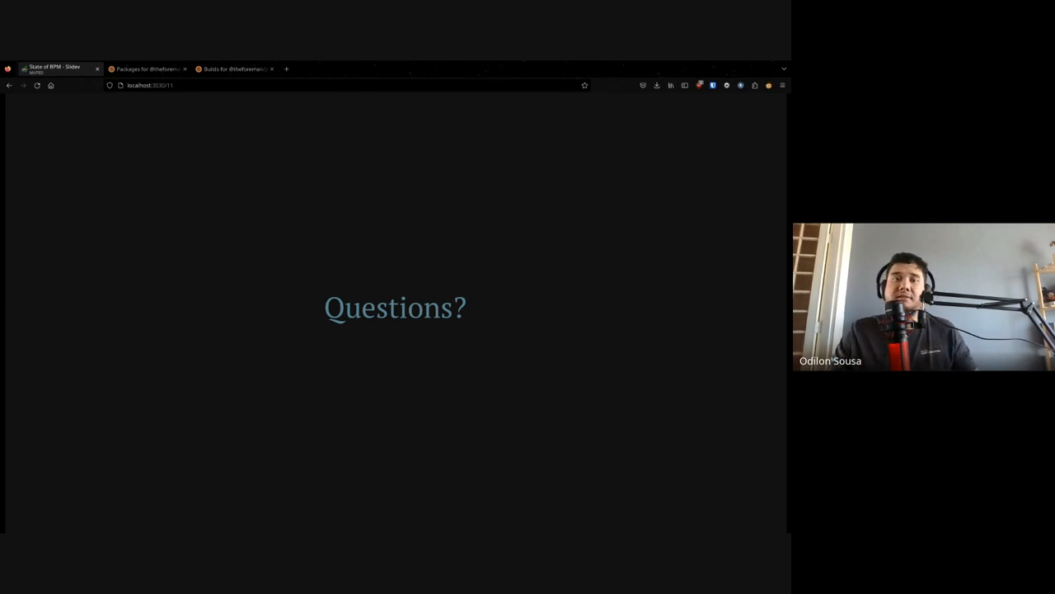
# Step: In a new tab, go to the pulpcore-packaging GitHub repository via the 'pulpc' suggestion
pyautogui.click(286, 68)
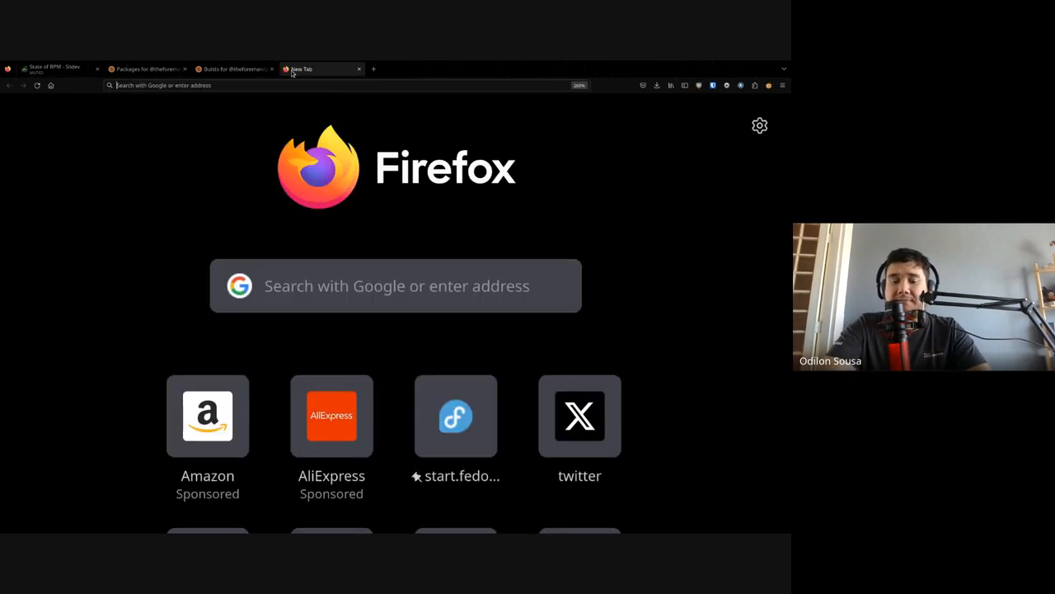
pyautogui.write('pulpc')
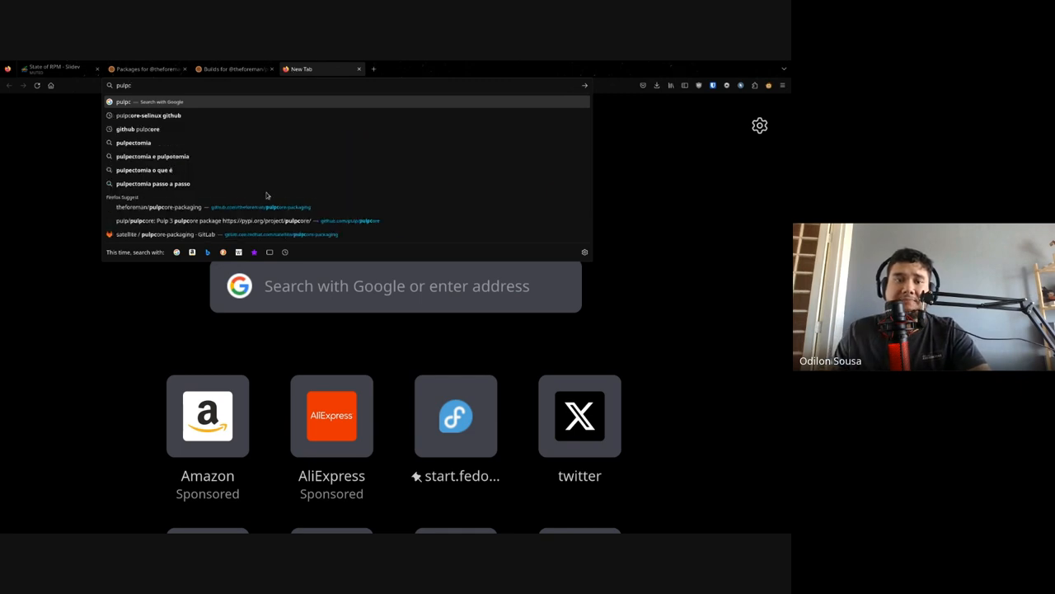
pyautogui.click(248, 206)
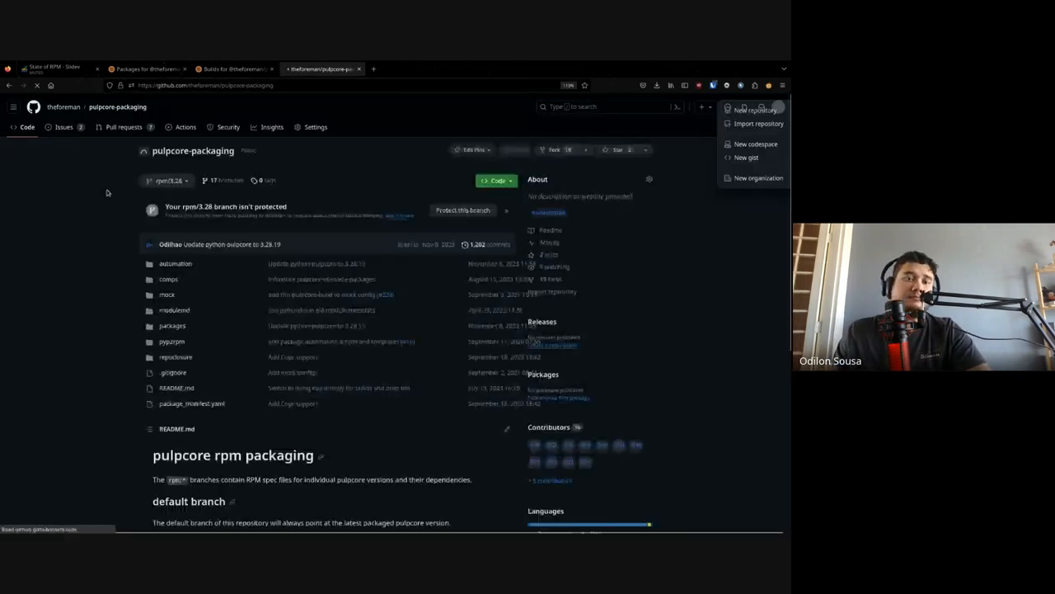
# Step: Switch the repository to the rpm/develop branch and enter its automation folder
pyautogui.click(167, 179)
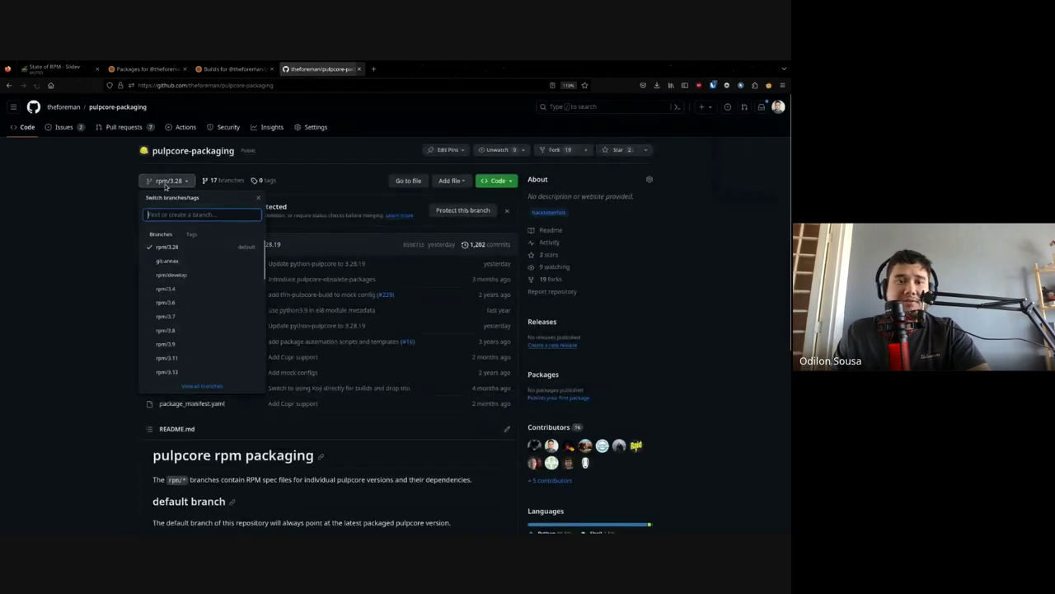
pyautogui.click(169, 275)
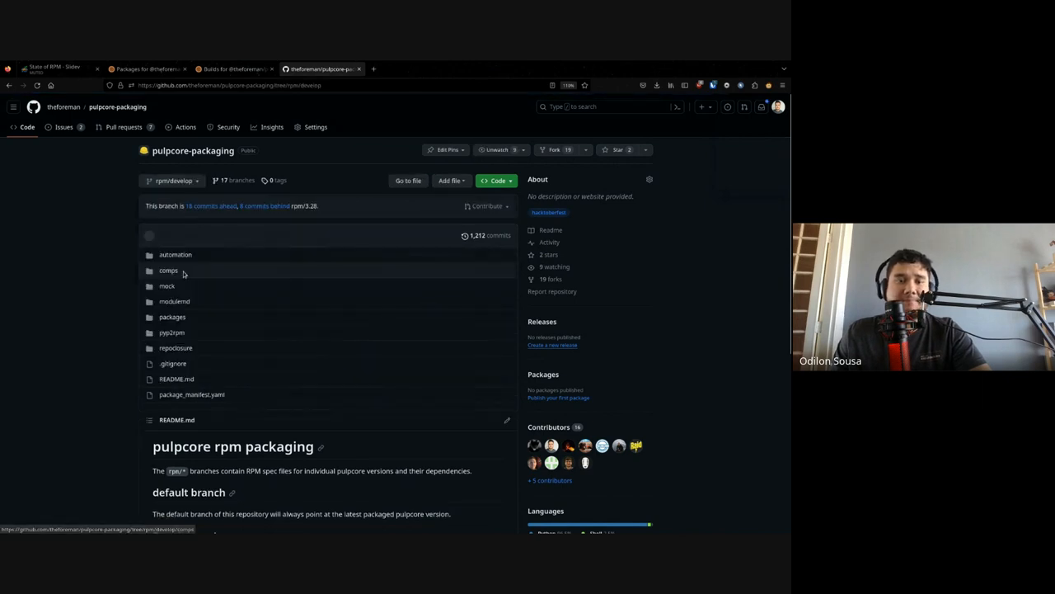
pyautogui.click(169, 252)
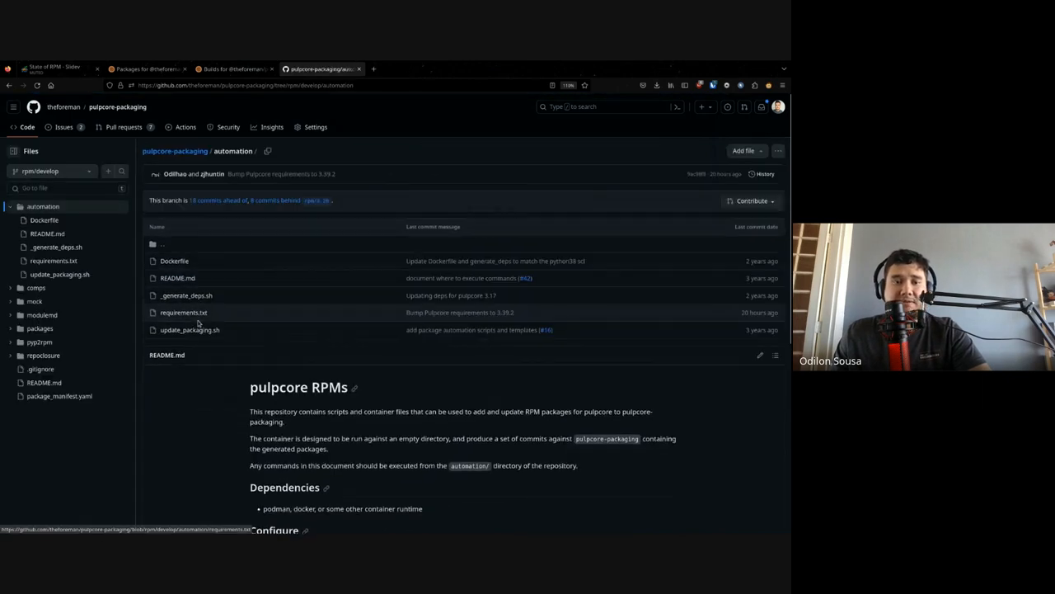
# Step: Show automation/requirements.txt with its pulpcore==3.39.2 and plugin pins, zoomed in for the audience
pyautogui.click(183, 307)
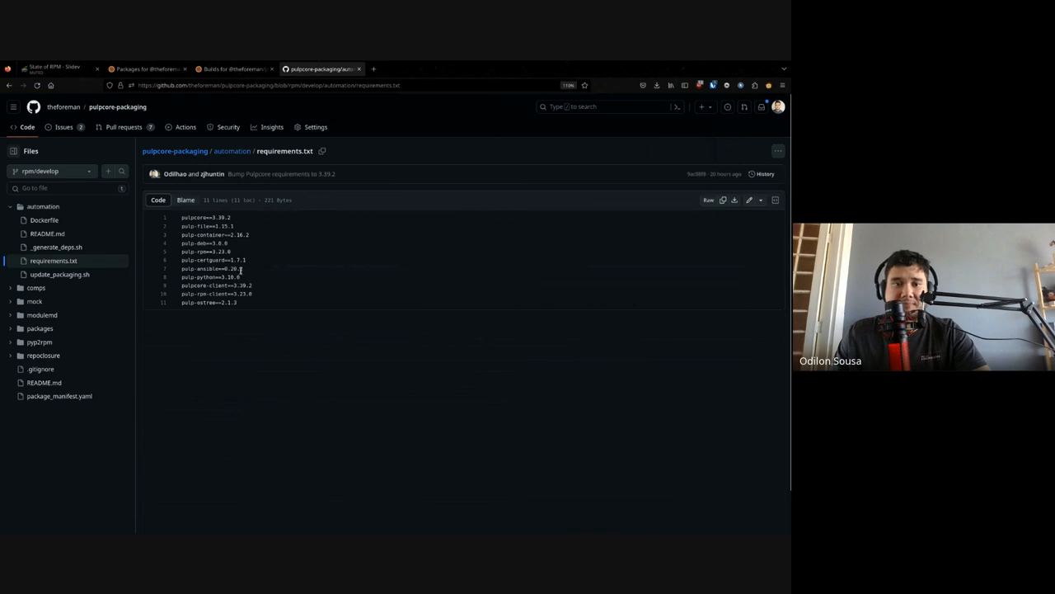
pyautogui.hotkey('ctrl', '+')
pyautogui.hotkey('ctrl', '+')
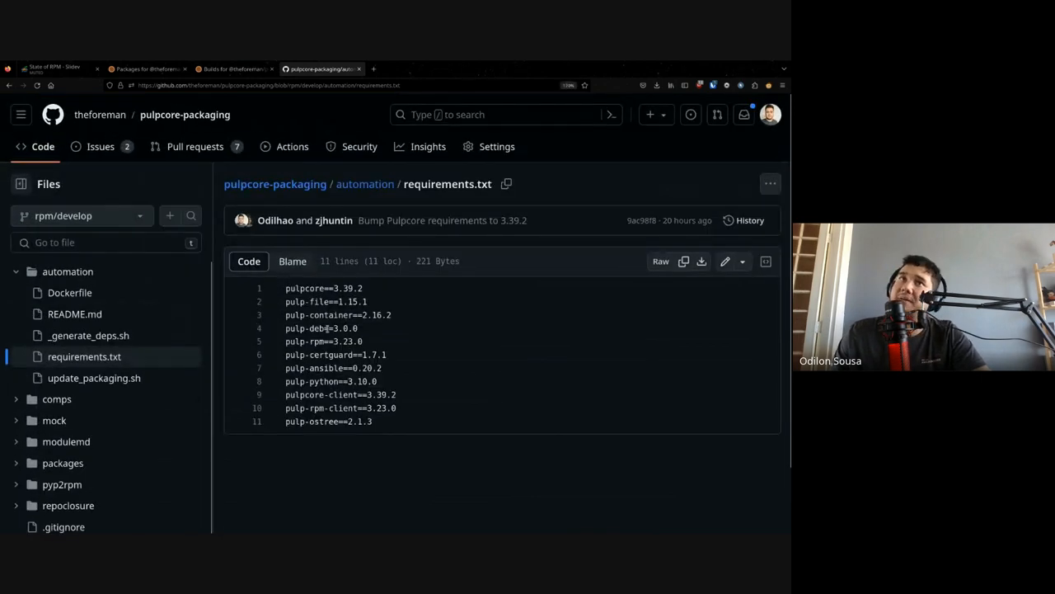